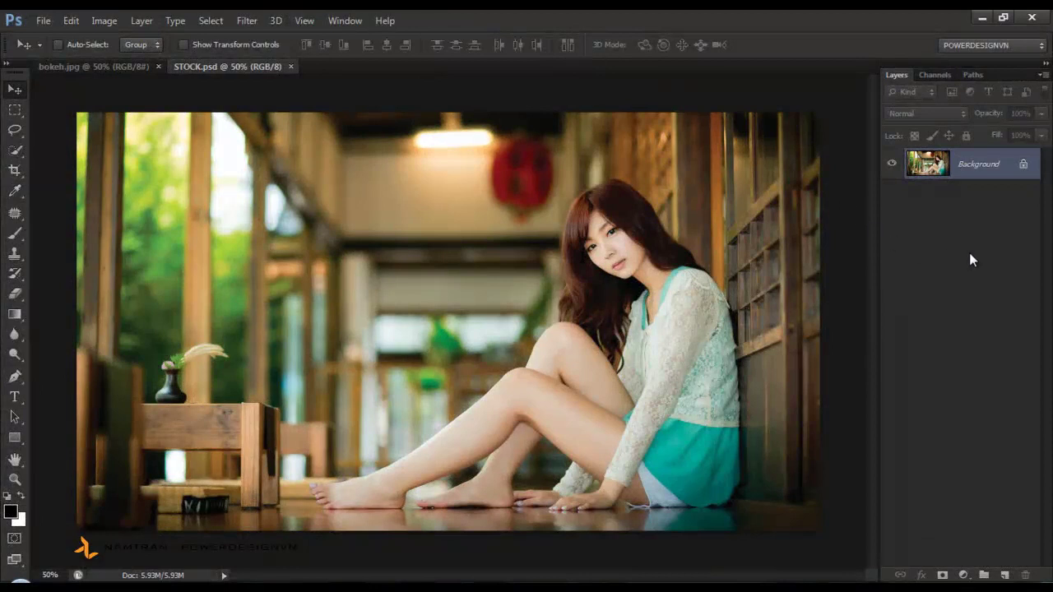
Duplicate the Background layer of STOCK.psd to create 'Background copy'.
{"action": "left_click_drag", "start_coordinate": [990, 178], "coordinate": [1006, 575]}
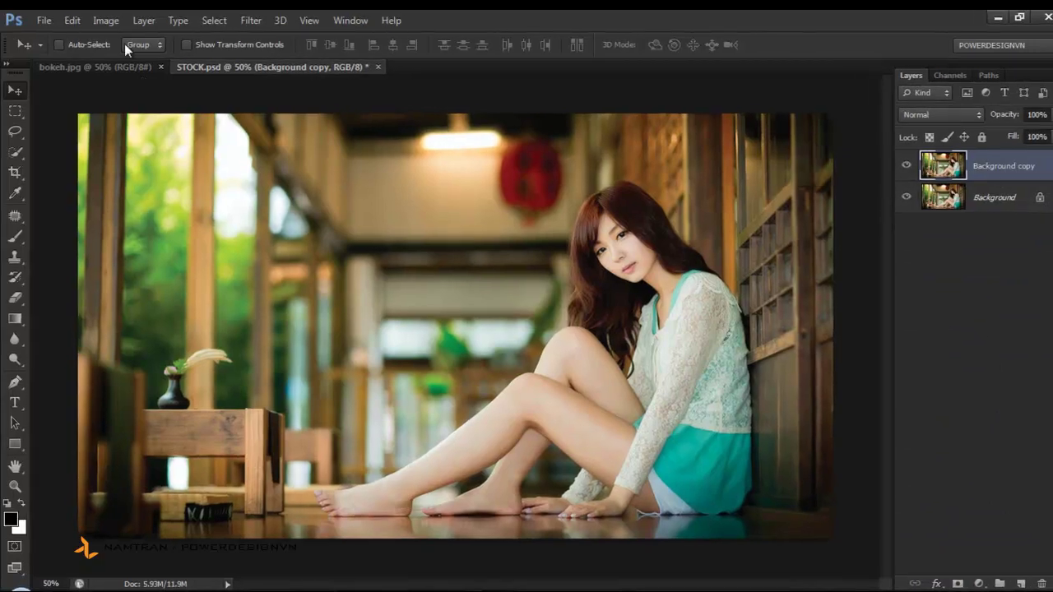
Apply Hue/Saturation with Saturation -30 to the Background copy layer.
{"action": "left_click", "coordinate": [104, 20]}
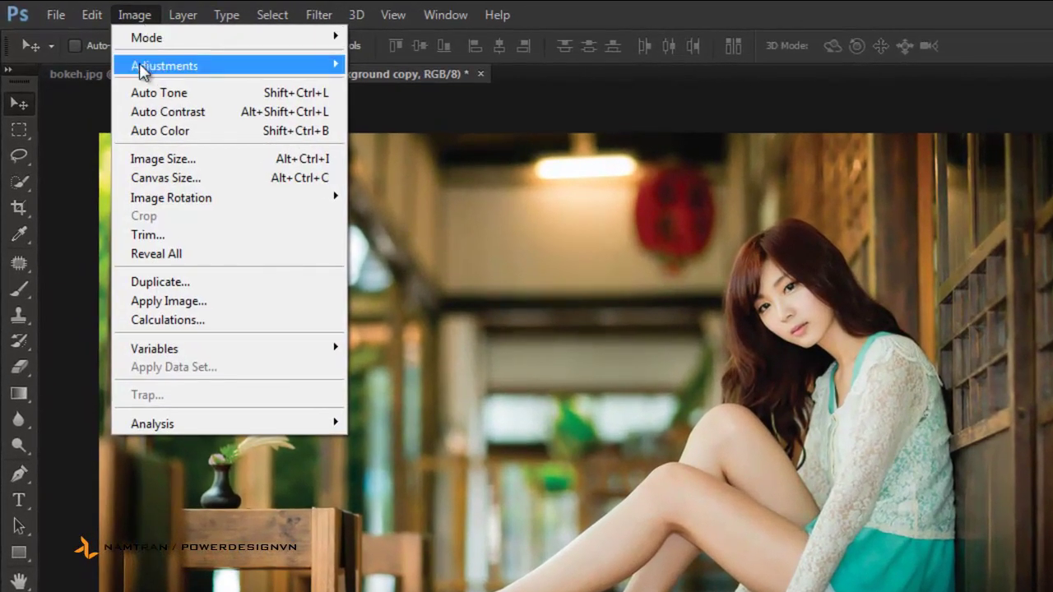
{"action": "mouse_move", "coordinate": [165, 65]}
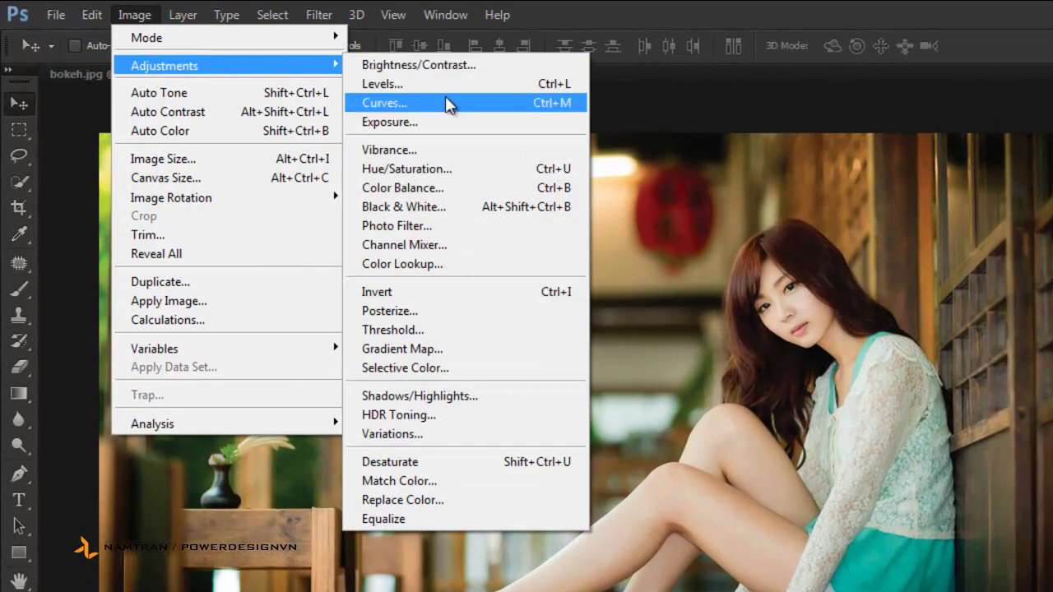
{"action": "left_click", "coordinate": [491, 171]}
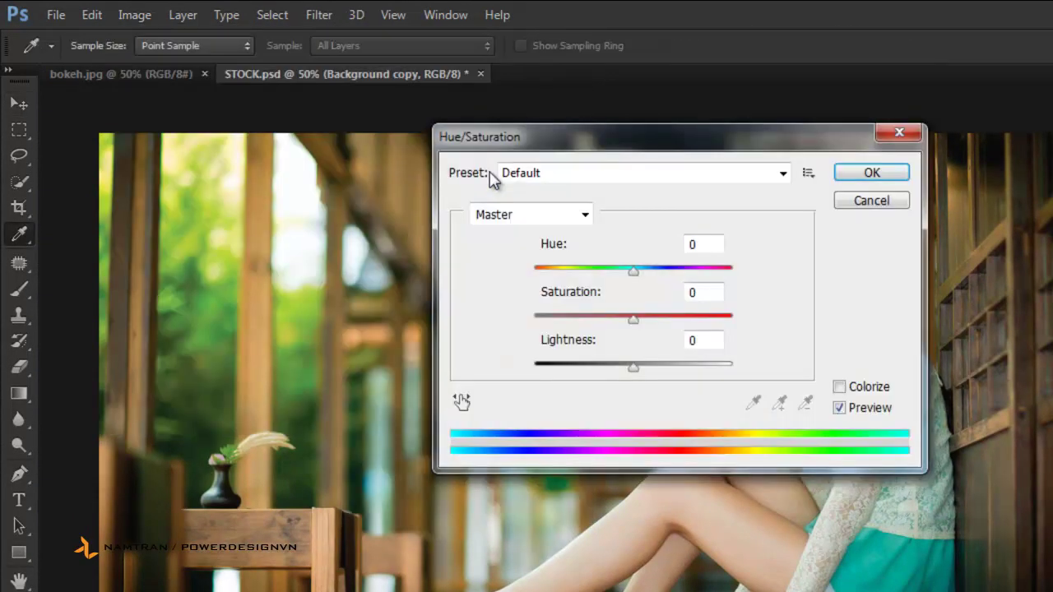
{"action": "left_click_drag", "start_coordinate": [573, 145], "coordinate": [188, 117]}
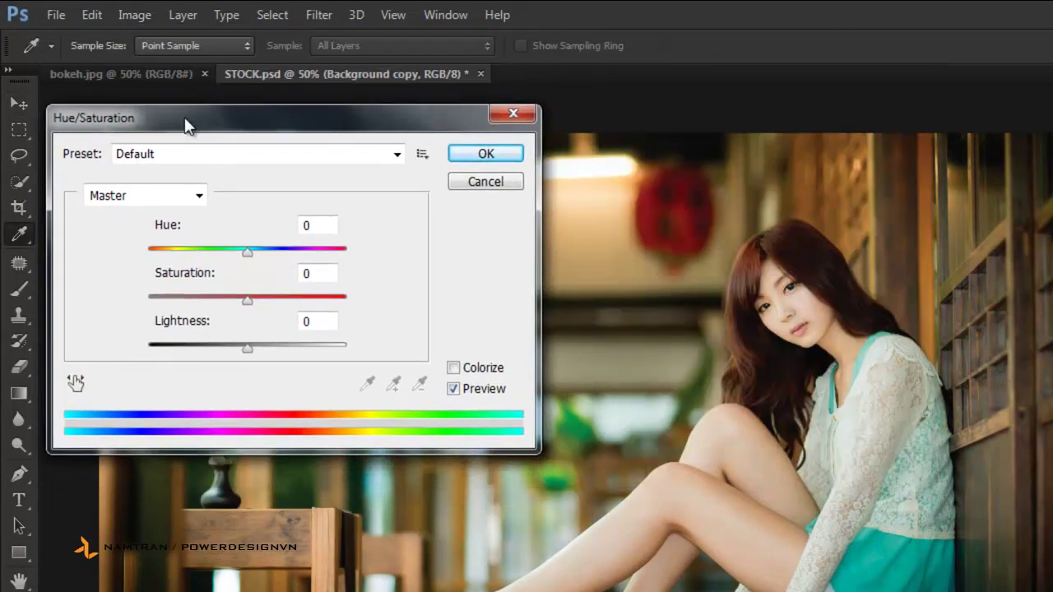
{"action": "double_click", "coordinate": [313, 268]}
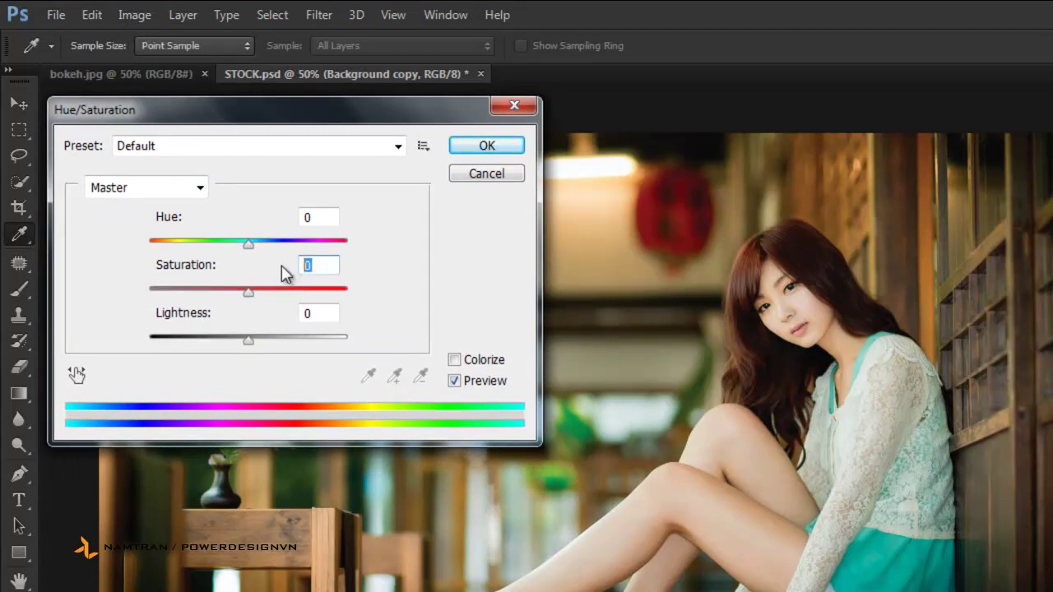
{"action": "type", "text": "-3"}
{"action": "type", "text": "0"}
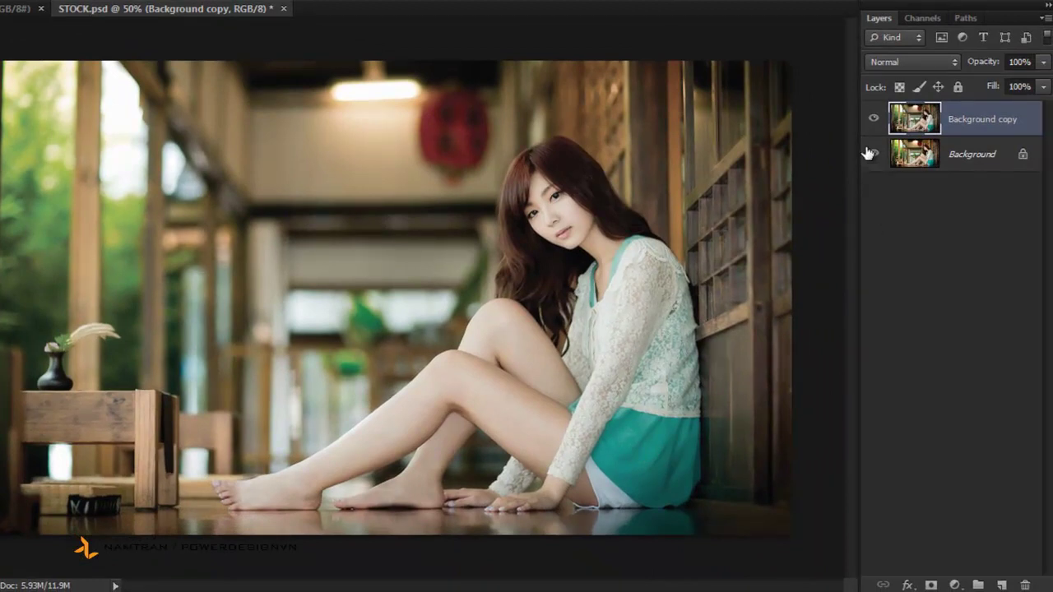
Duplicate the Background copy layer to create 'Background copy 2'.
{"action": "left_click", "coordinate": [874, 119]}
{"action": "left_click", "coordinate": [946, 232]}
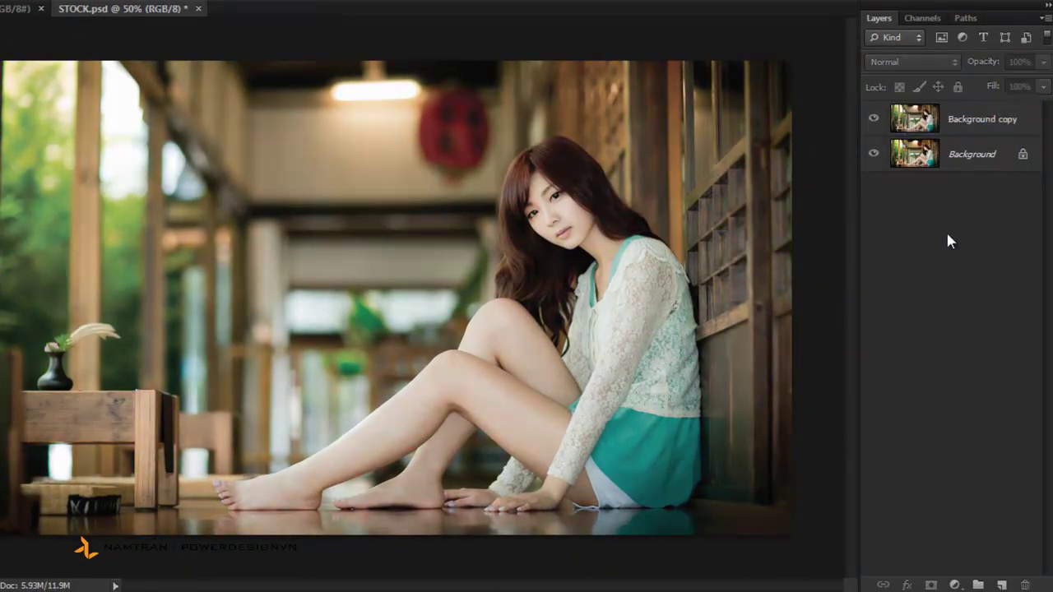
{"action": "left_click", "coordinate": [991, 124]}
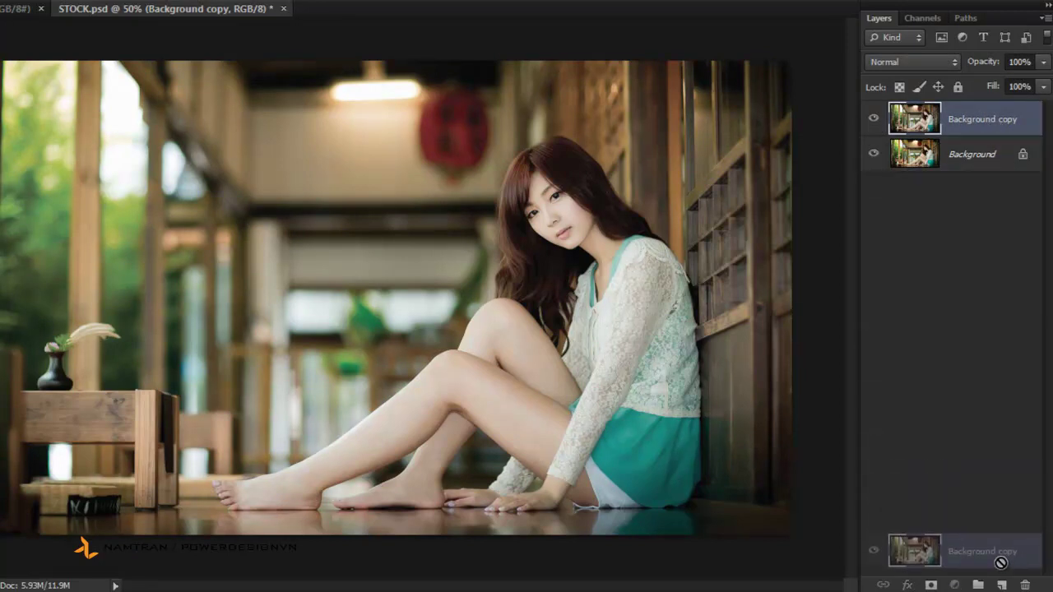
{"action": "left_click_drag", "start_coordinate": [997, 123], "coordinate": [1001, 586]}
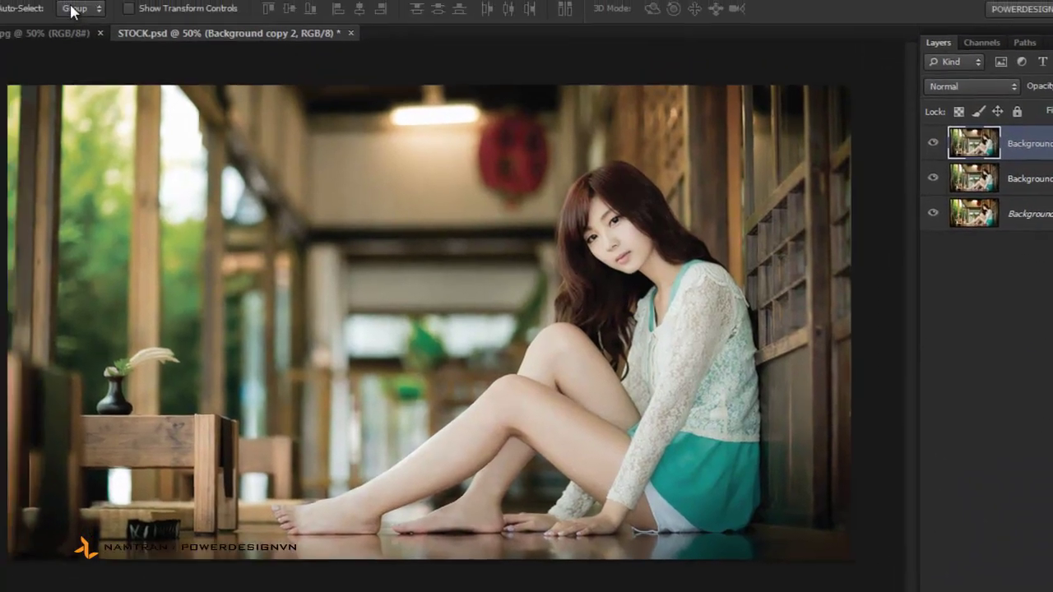
Convert the document to CMYK Color without flattening the layers.
{"action": "left_click", "coordinate": [115, 12]}
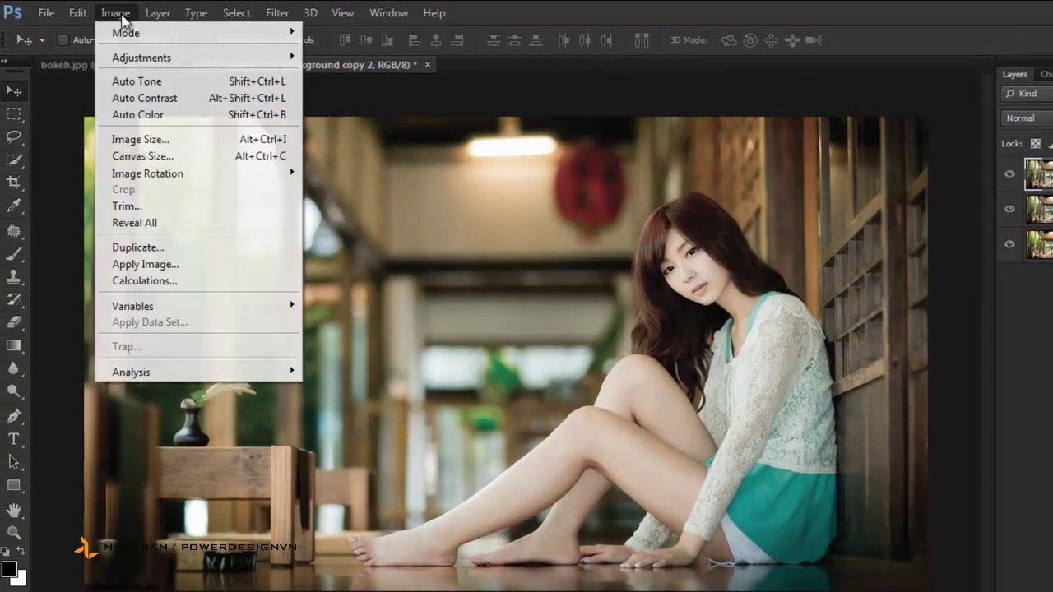
{"action": "mouse_move", "coordinate": [197, 33]}
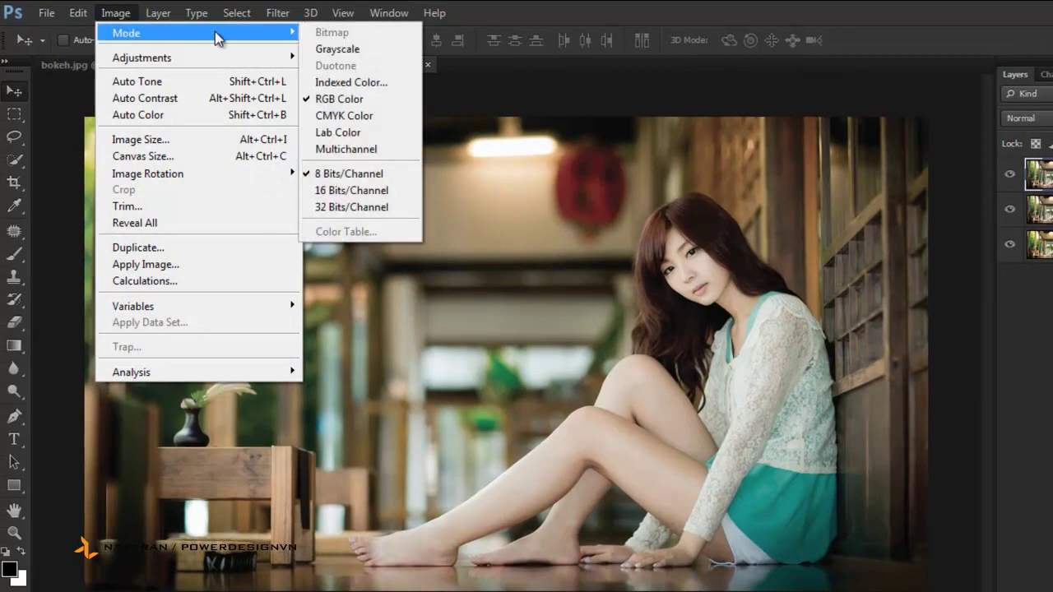
{"action": "left_click", "coordinate": [384, 116]}
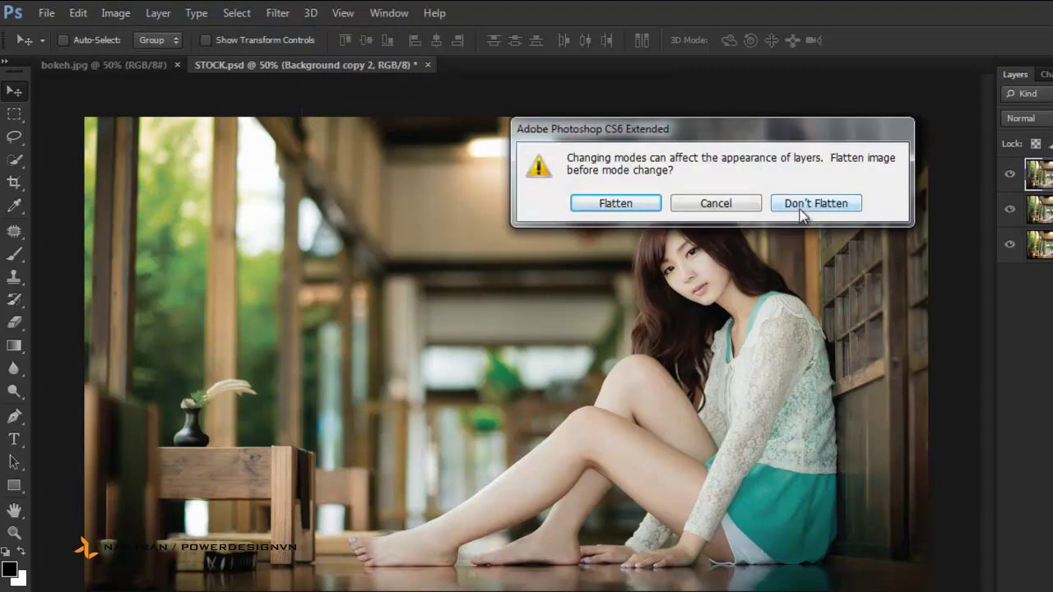
{"action": "left_click", "coordinate": [842, 205]}
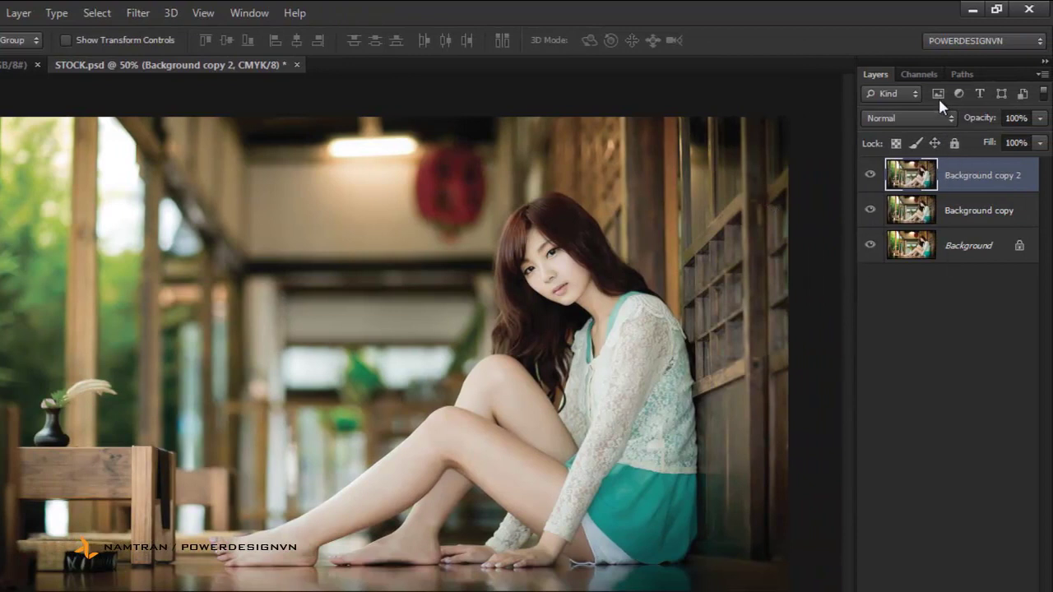
Invert only the Yellow channel of Background copy 2, then return to the CMYK composite.
{"action": "left_click", "coordinate": [920, 75]}
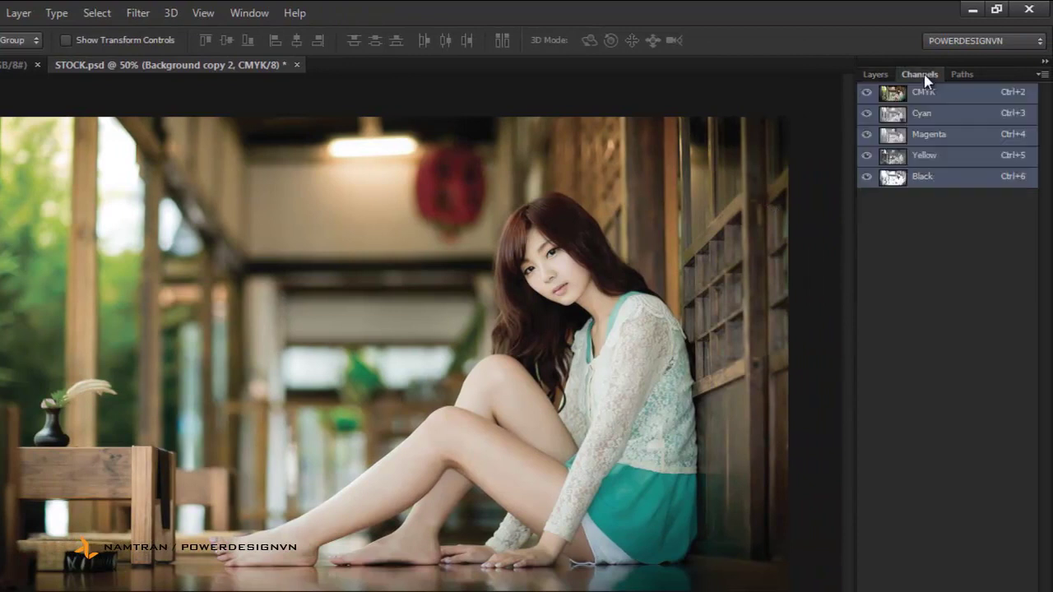
{"action": "left_click", "coordinate": [969, 161]}
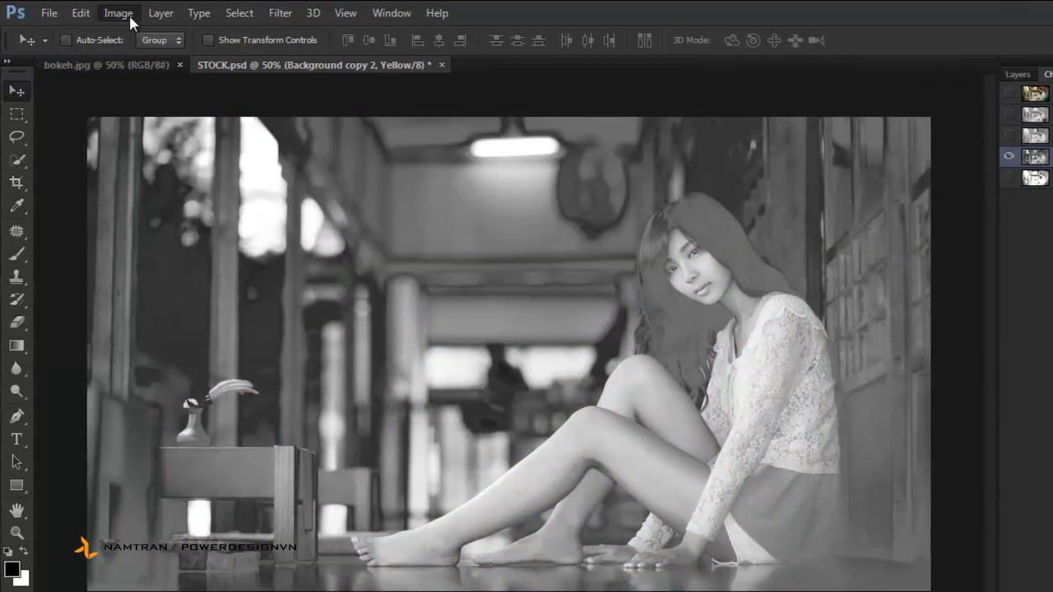
{"action": "left_click", "coordinate": [124, 13]}
{"action": "mouse_move", "coordinate": [145, 57]}
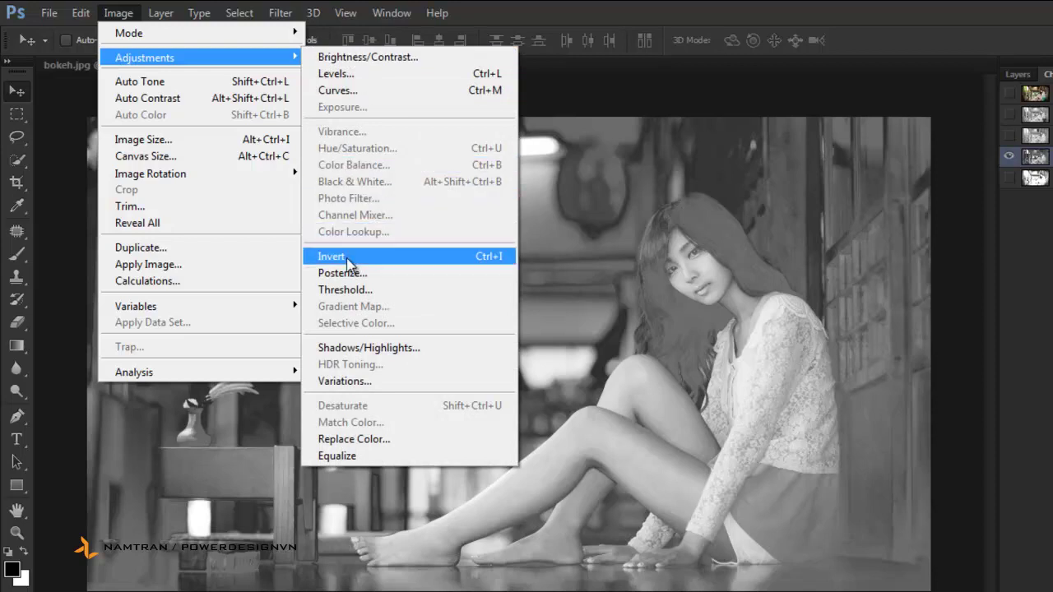
{"action": "left_click", "coordinate": [434, 263]}
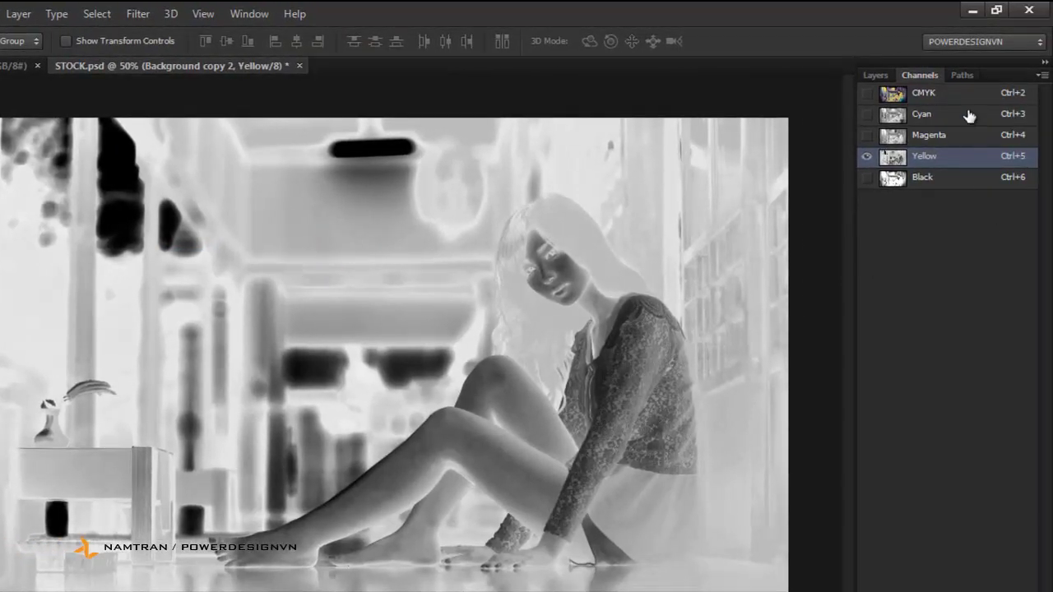
{"action": "left_click", "coordinate": [969, 98]}
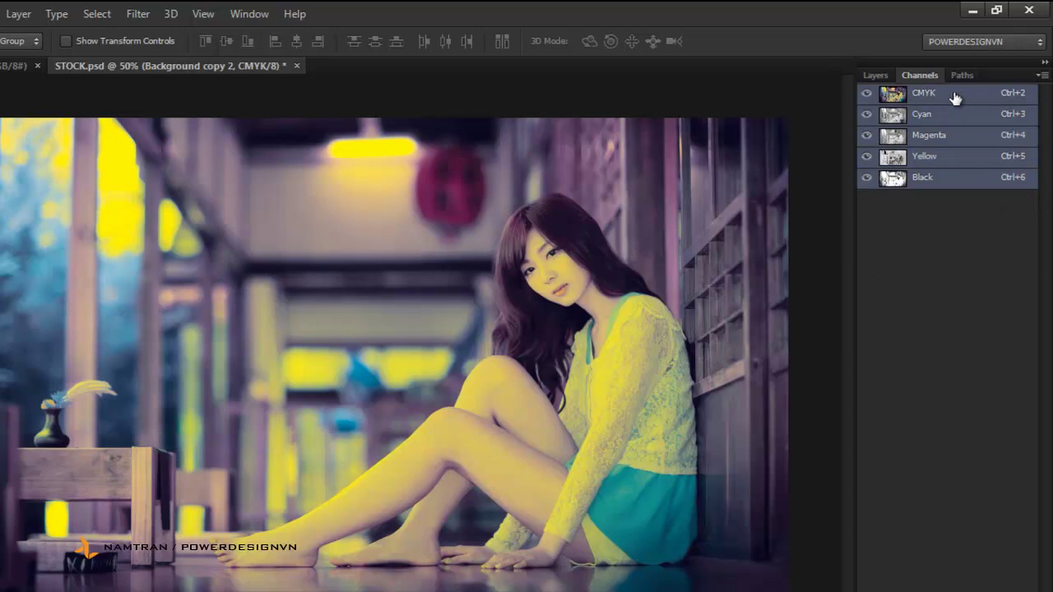
{"action": "left_click", "coordinate": [876, 76]}
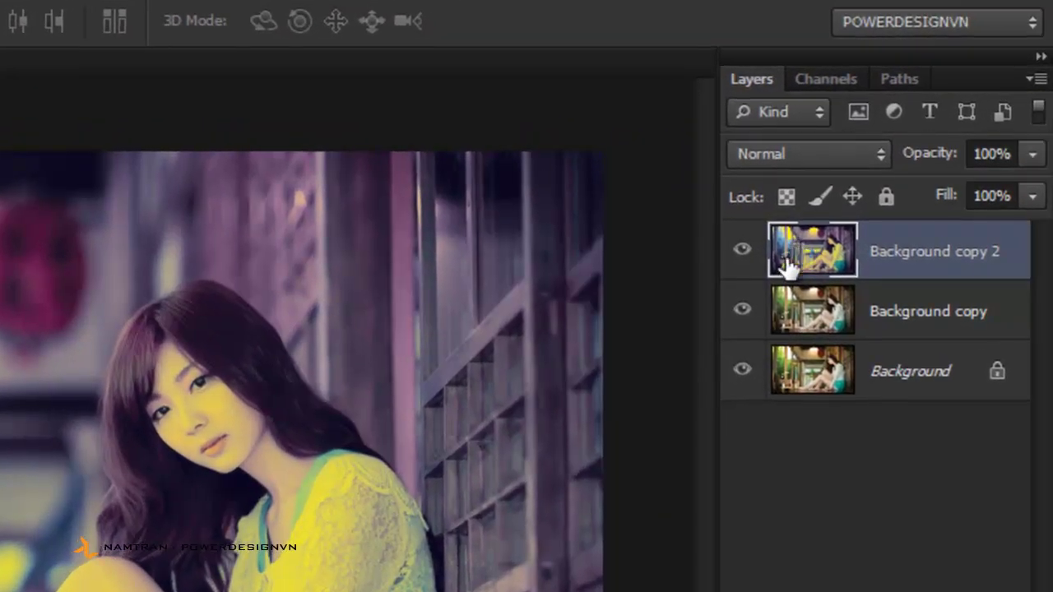
Set the Background copy 2 layer's blend mode to Soft Light.
{"action": "left_click", "coordinate": [878, 158]}
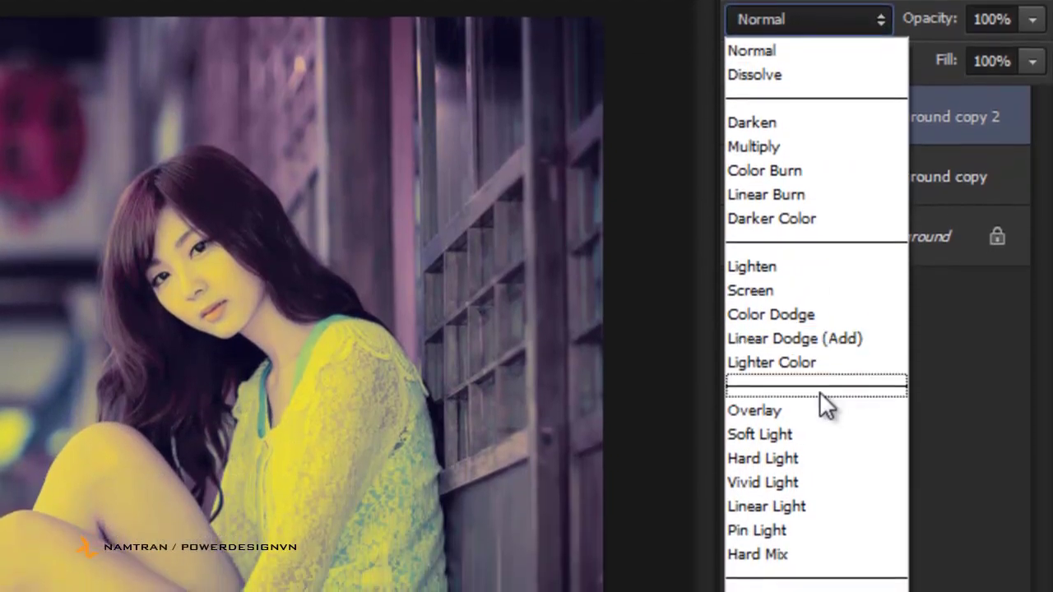
{"action": "left_click", "coordinate": [815, 435]}
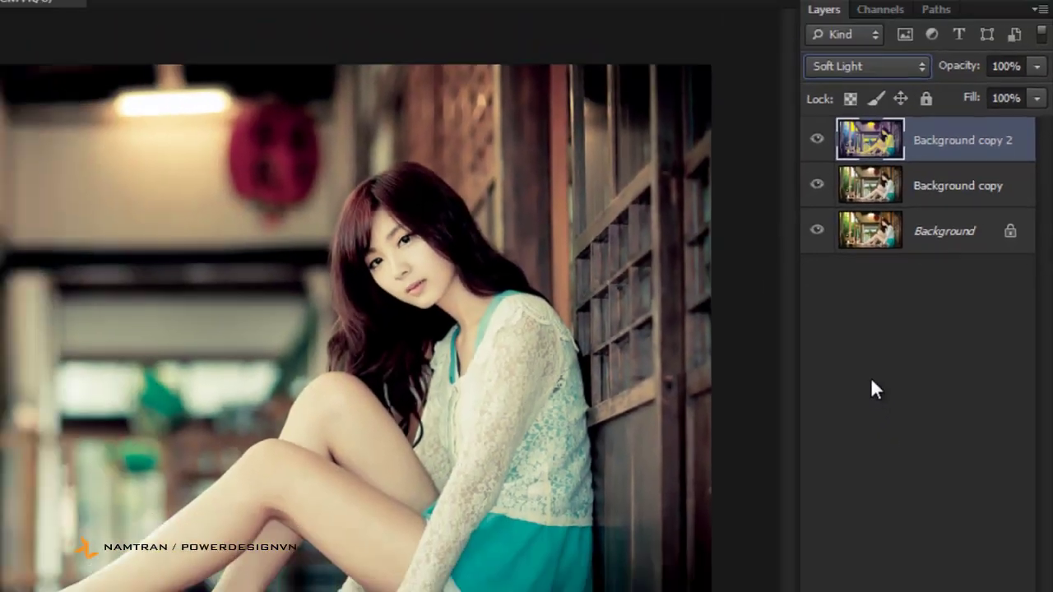
{"action": "left_click", "coordinate": [929, 329]}
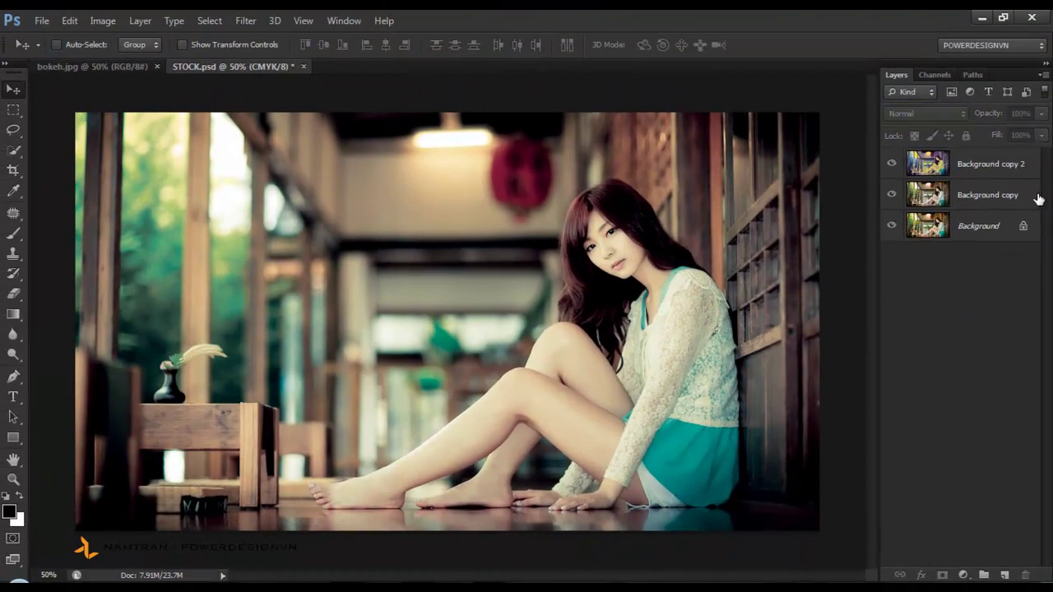
{"action": "left_click", "coordinate": [98, 25]}
{"action": "mouse_move", "coordinate": [168, 46]}
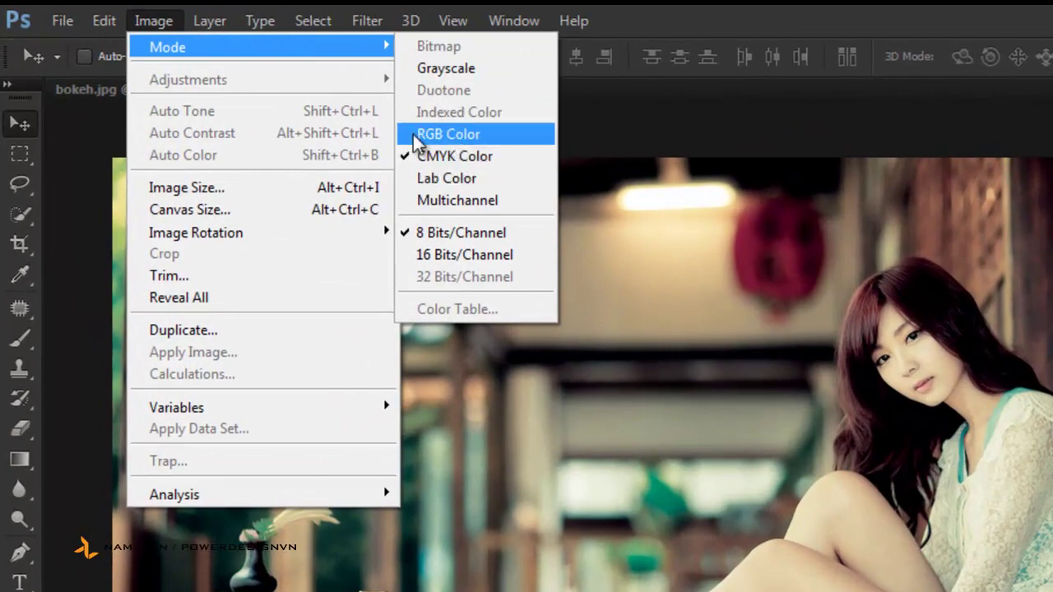
Convert the document back to RGB Color without flattening the three layers.
{"action": "left_click", "coordinate": [419, 138]}
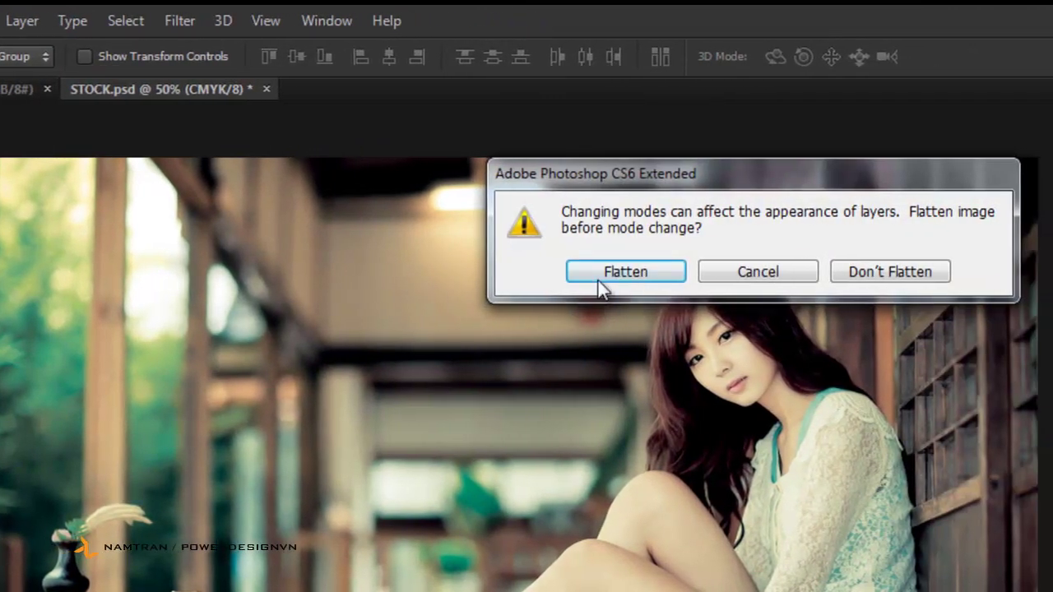
{"action": "left_click", "coordinate": [868, 278]}
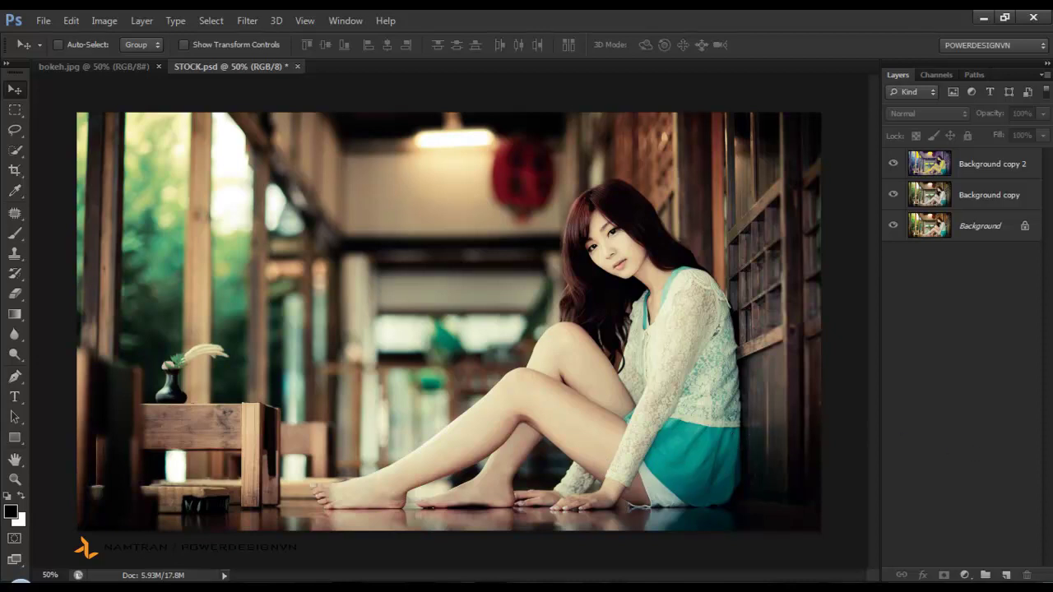
{"action": "left_click", "coordinate": [966, 576]}
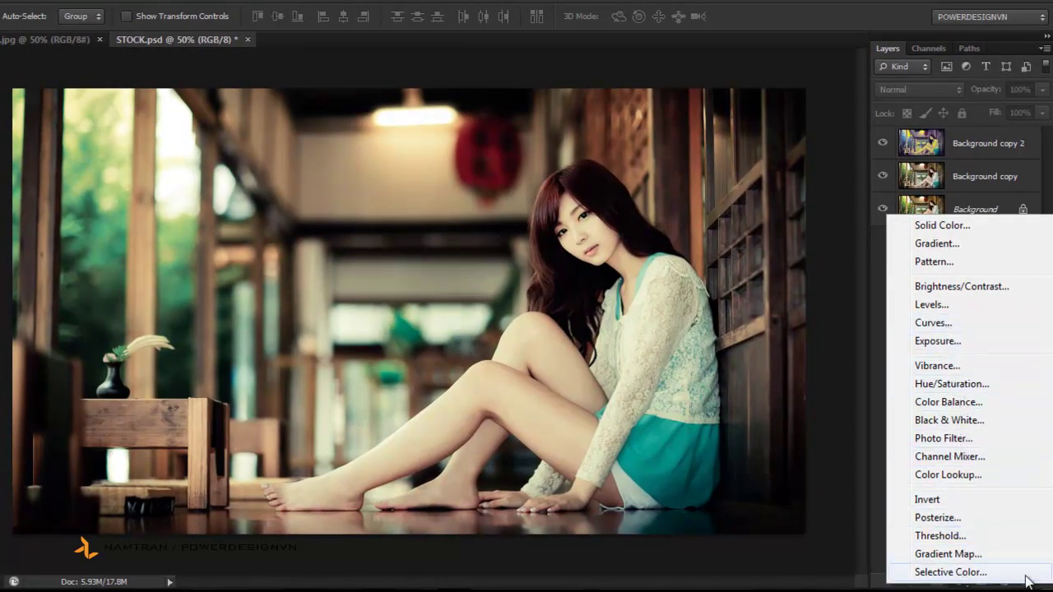
Add a Selective Color adjustment layer with Yellows Black set to +100.
{"action": "left_click", "coordinate": [951, 572]}
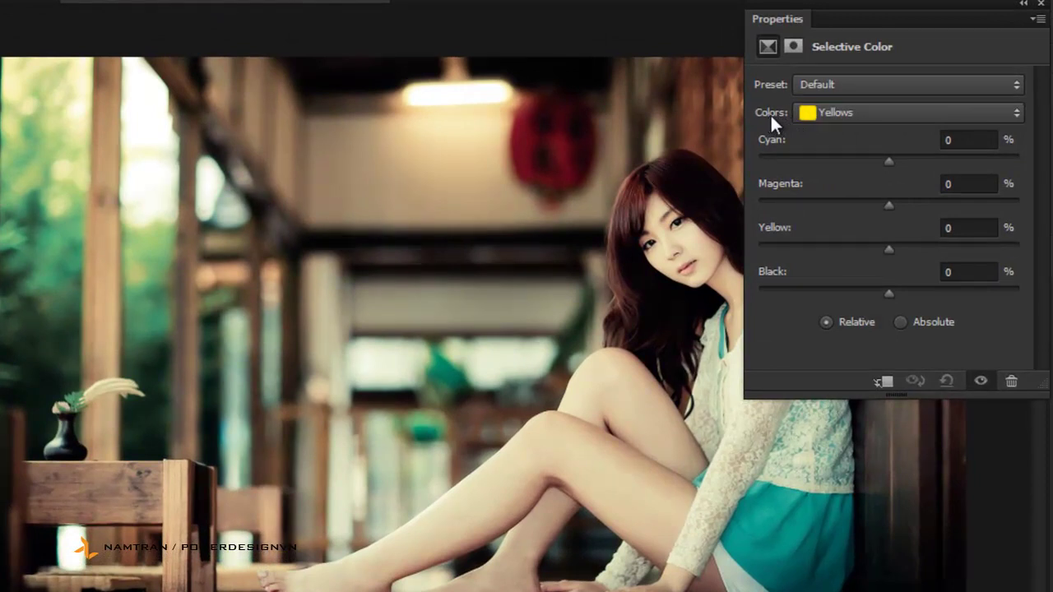
{"action": "left_click", "coordinate": [913, 112]}
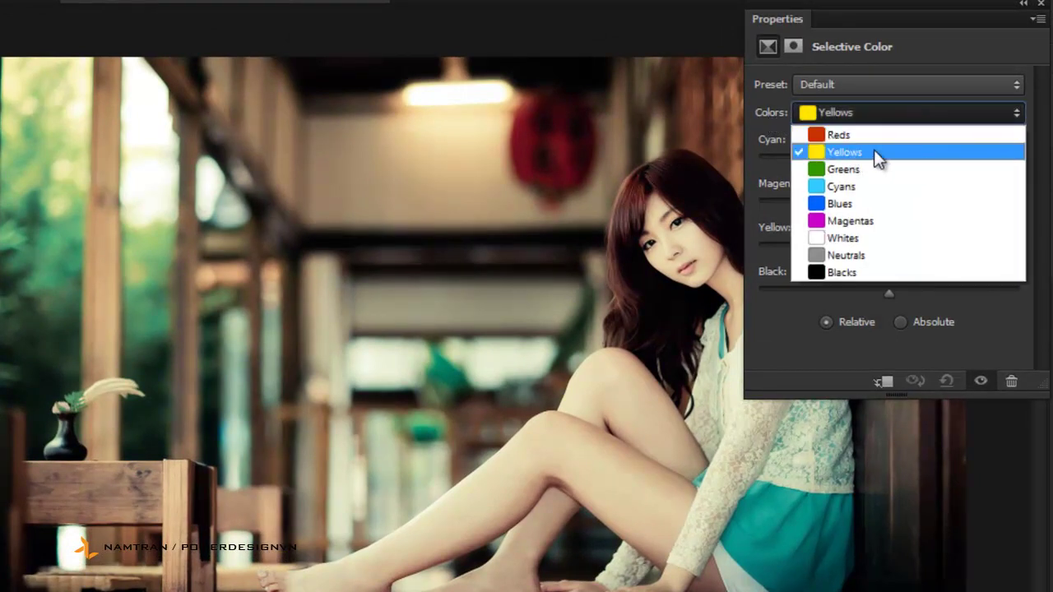
{"action": "left_click", "coordinate": [927, 150]}
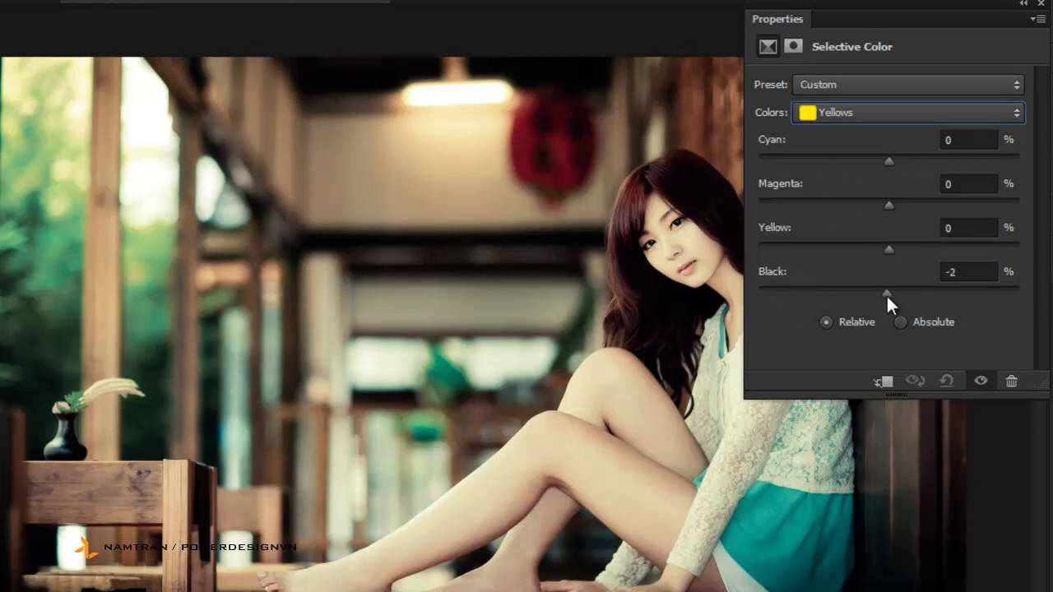
{"action": "left_click_drag", "start_coordinate": [886, 294], "coordinate": [1039, 307]}
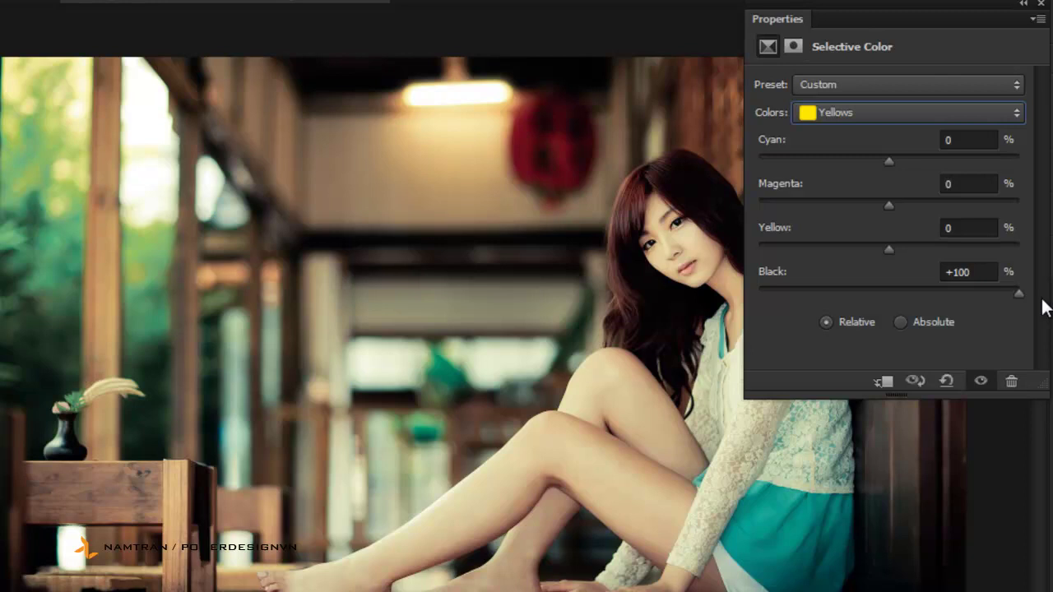
{"action": "left_click", "coordinate": [1039, 5]}
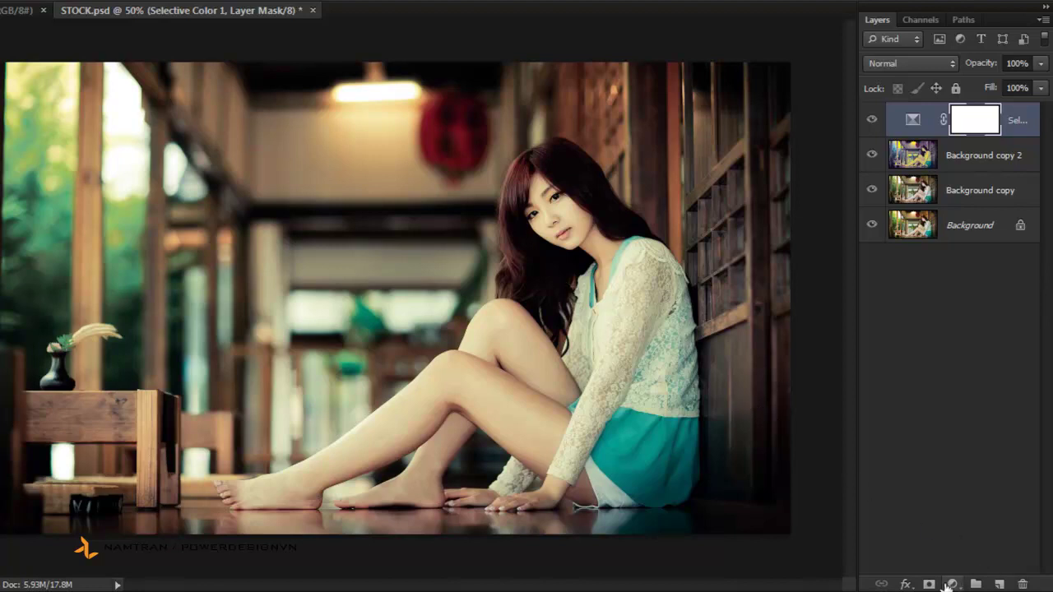
Add a Curves adjustment layer raising the Blue channel's black point to cool the shadows.
{"action": "left_click", "coordinate": [950, 584]}
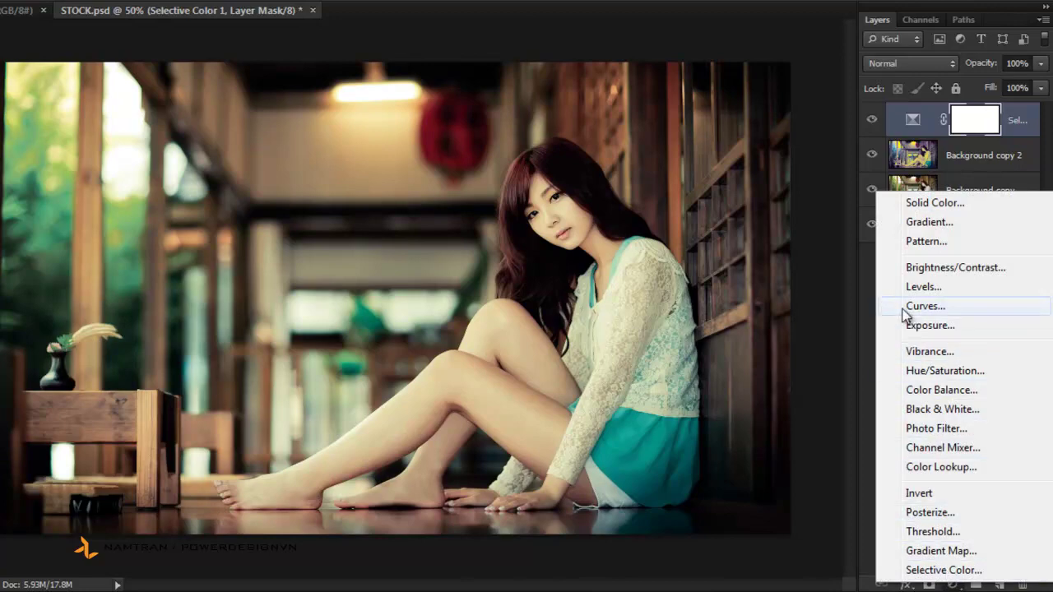
{"action": "left_click", "coordinate": [990, 305]}
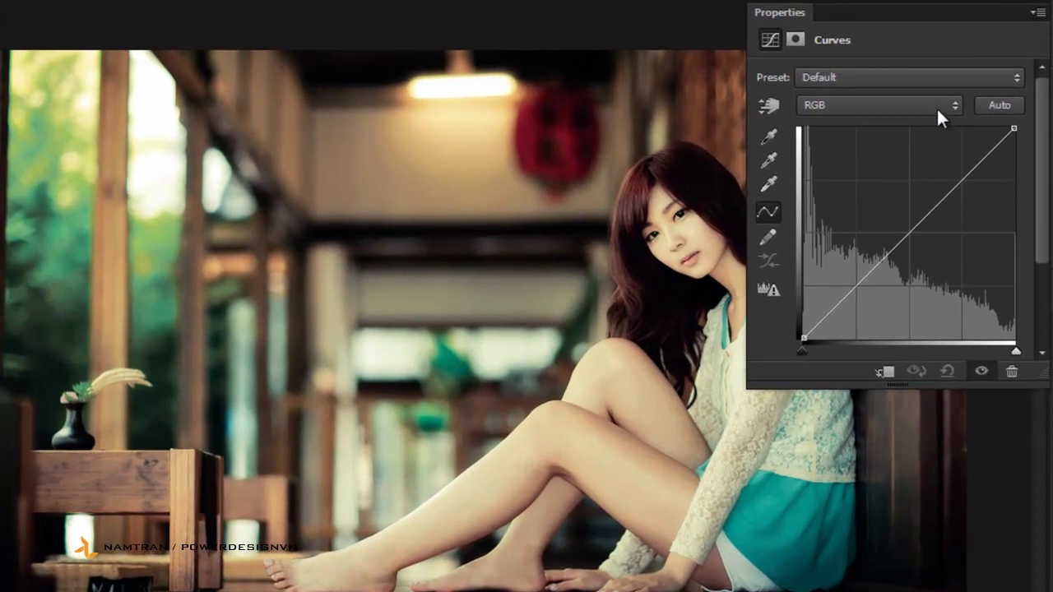
{"action": "left_click", "coordinate": [937, 107]}
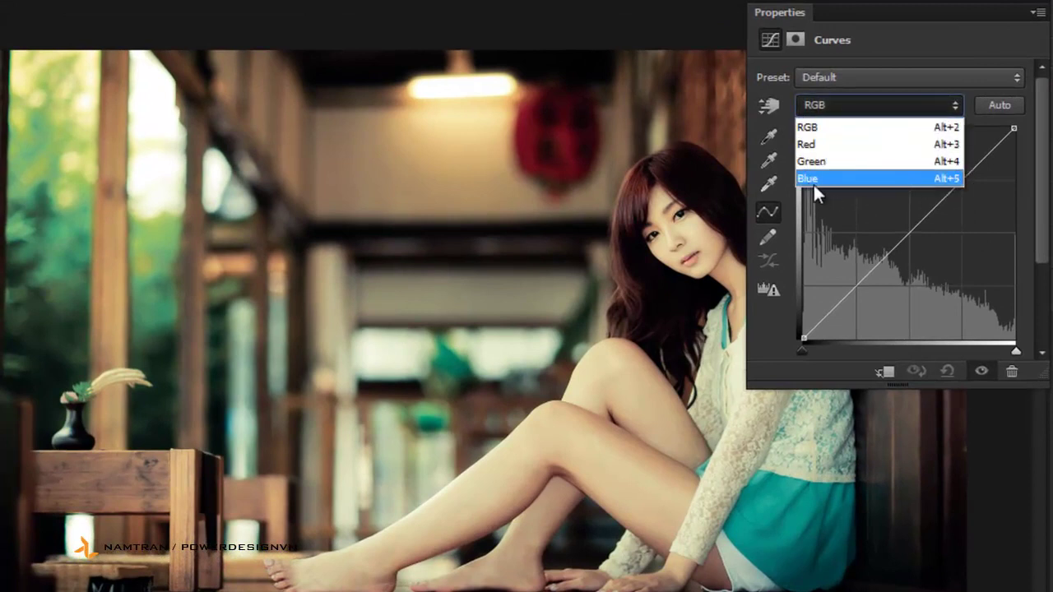
{"action": "left_click", "coordinate": [909, 179]}
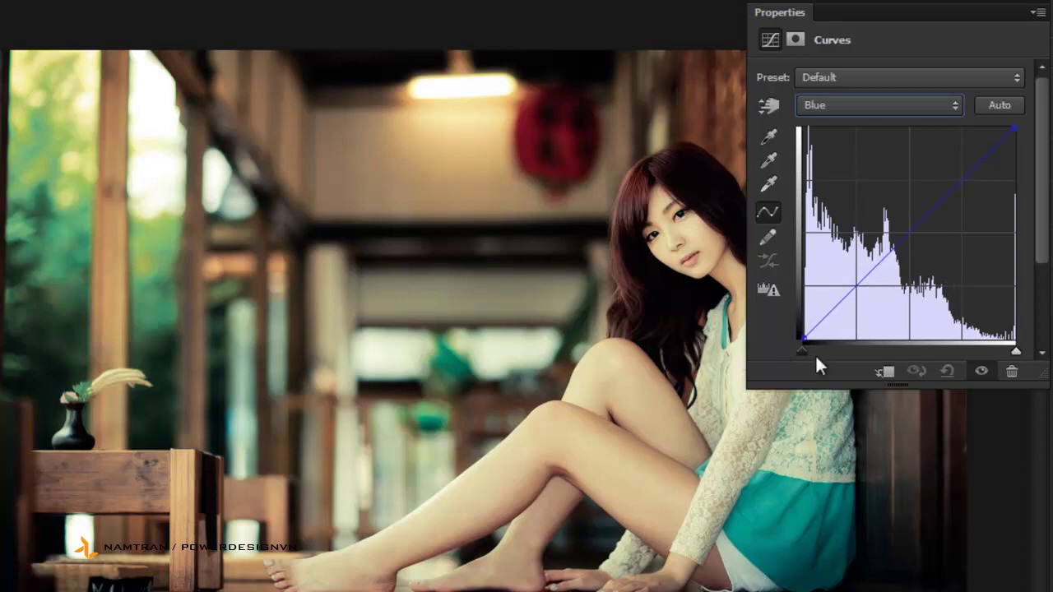
{"action": "left_click_drag", "start_coordinate": [804, 339], "coordinate": [791, 315]}
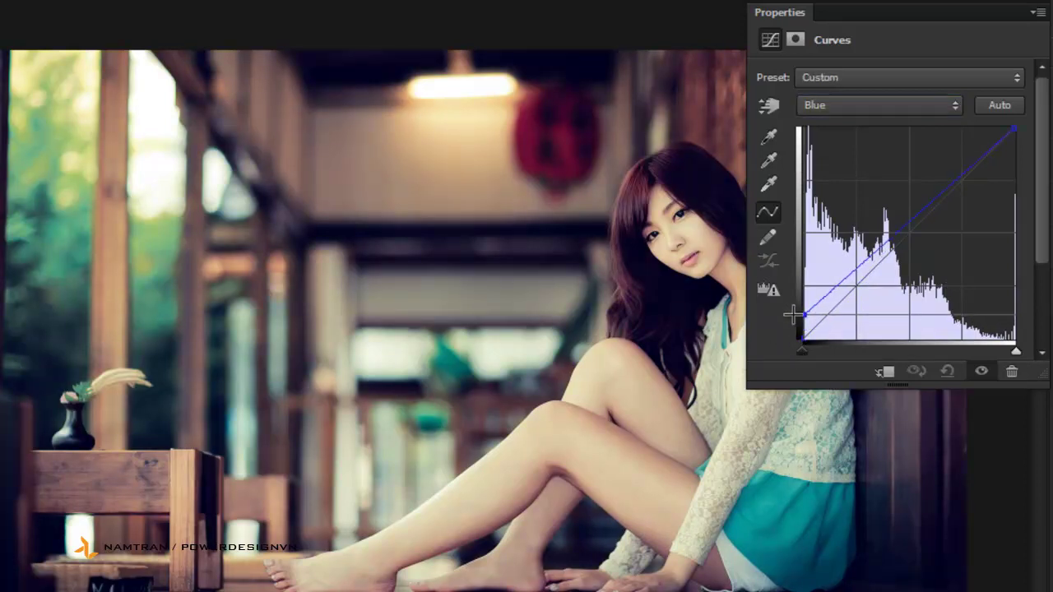
{"action": "left_click_drag", "start_coordinate": [793, 316], "coordinate": [793, 314]}
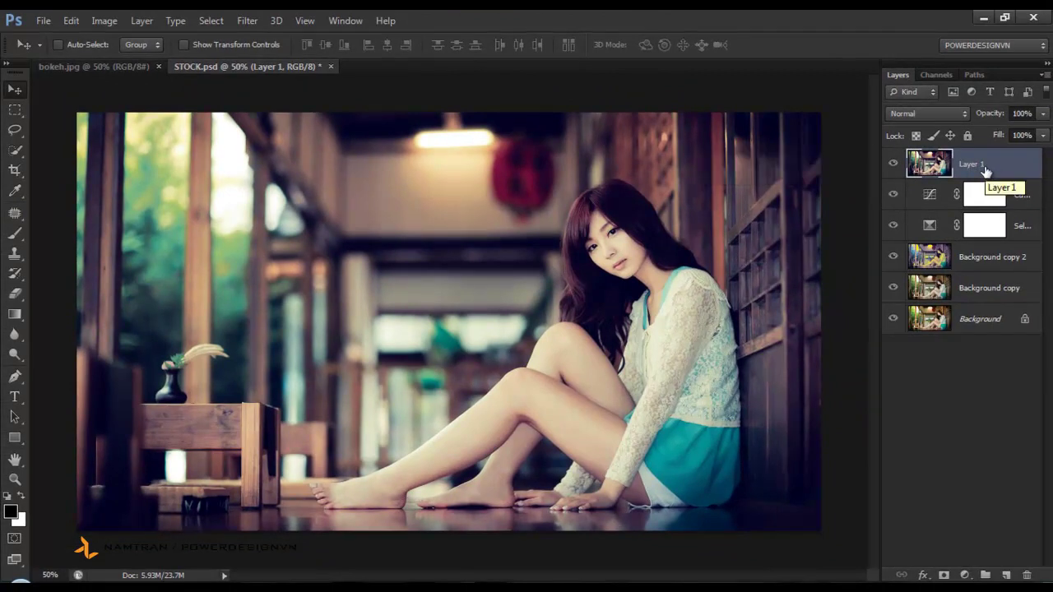
Paste the whole bokeh.jpg image into STOCK.psd as a new layer blended in Screen mode.
{"action": "left_click", "coordinate": [45, 68]}
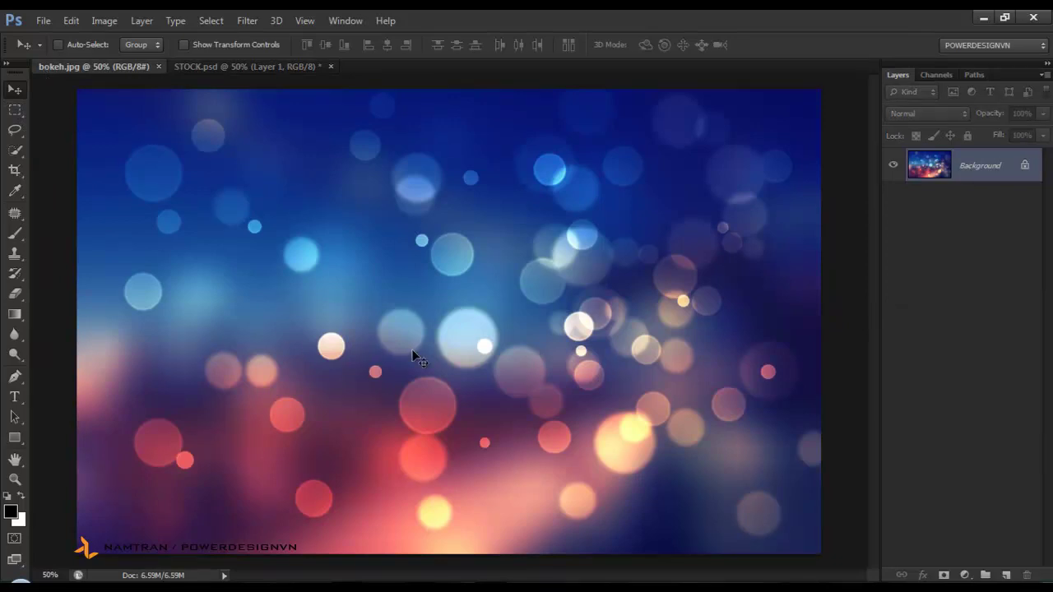
{"action": "key", "text": "ctrl+a"}
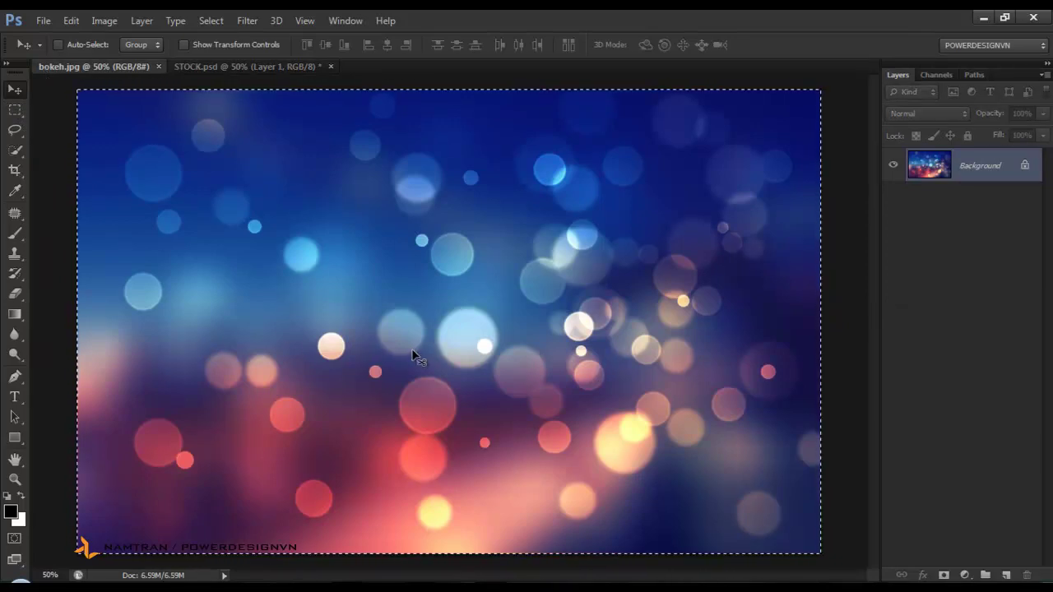
{"action": "left_click", "coordinate": [245, 67]}
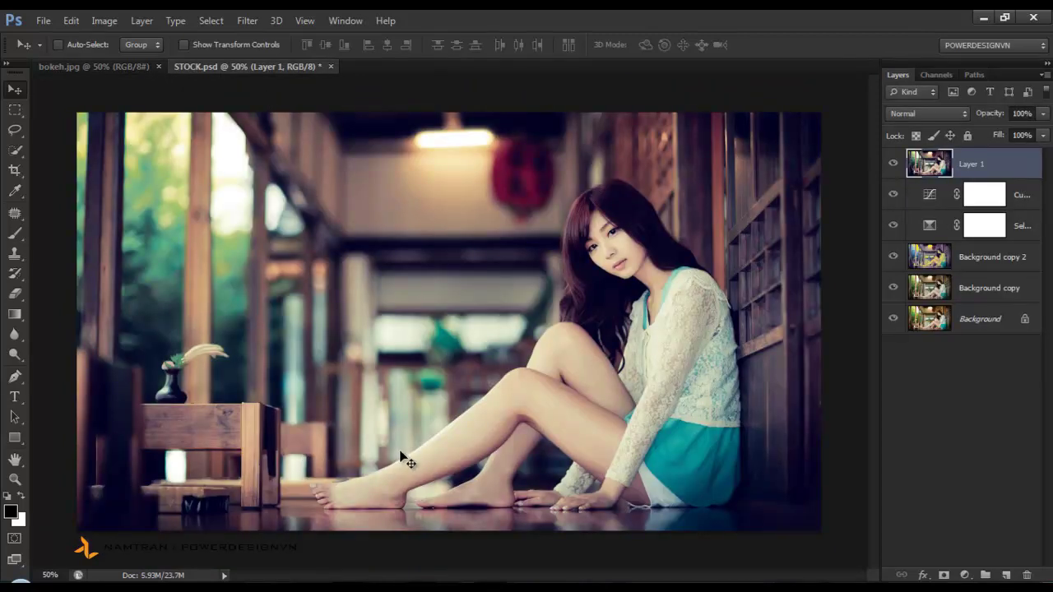
{"action": "key", "text": "ctrl+v"}
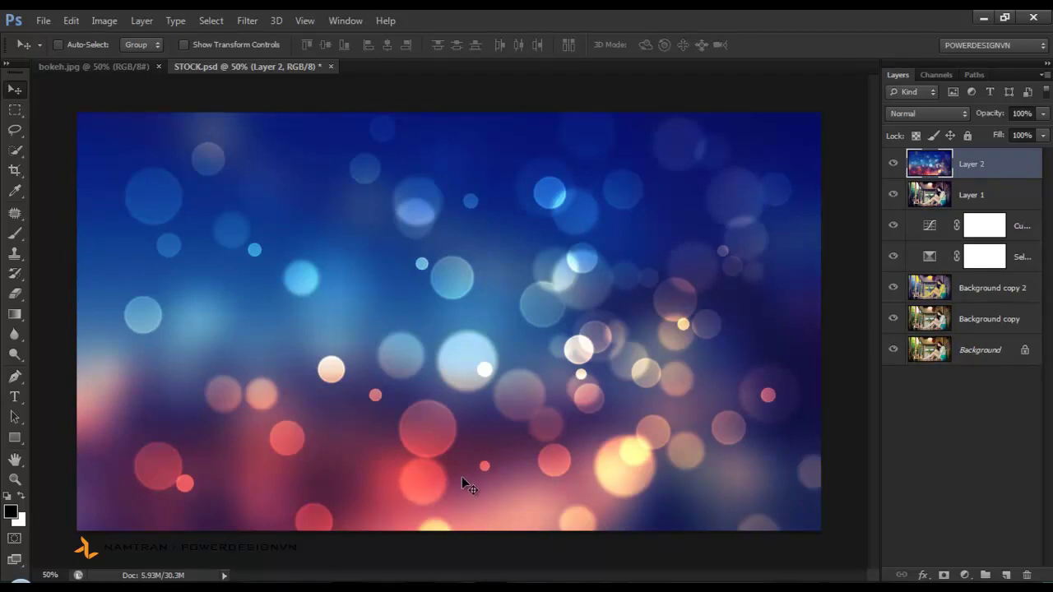
{"action": "left_click", "coordinate": [929, 115]}
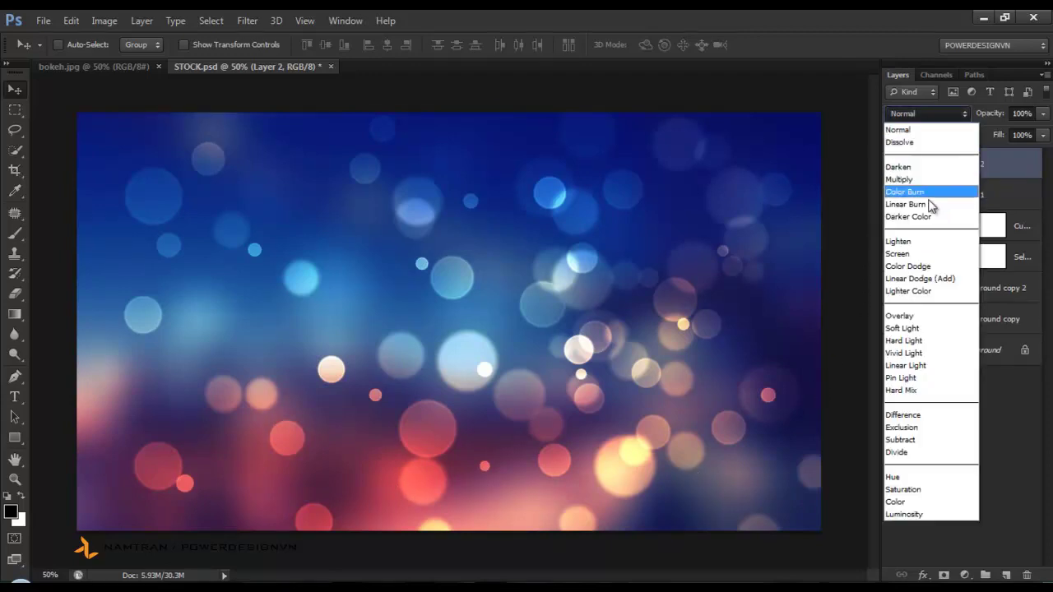
{"action": "left_click", "coordinate": [922, 254]}
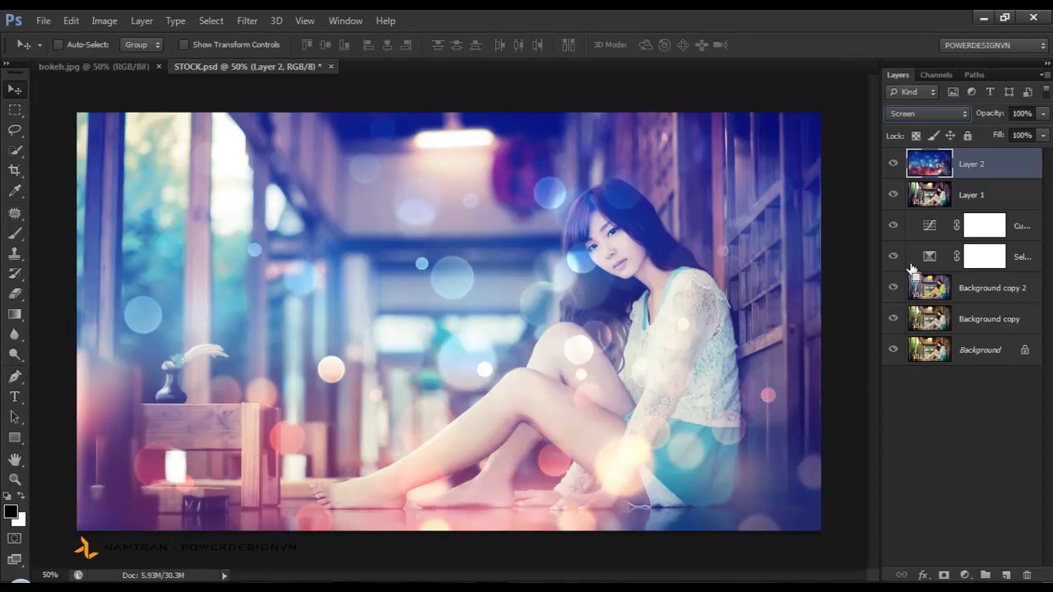
Flip the bokeh Layer 2 vertically with Free Transform.
{"action": "key", "text": "ctrl+t"}
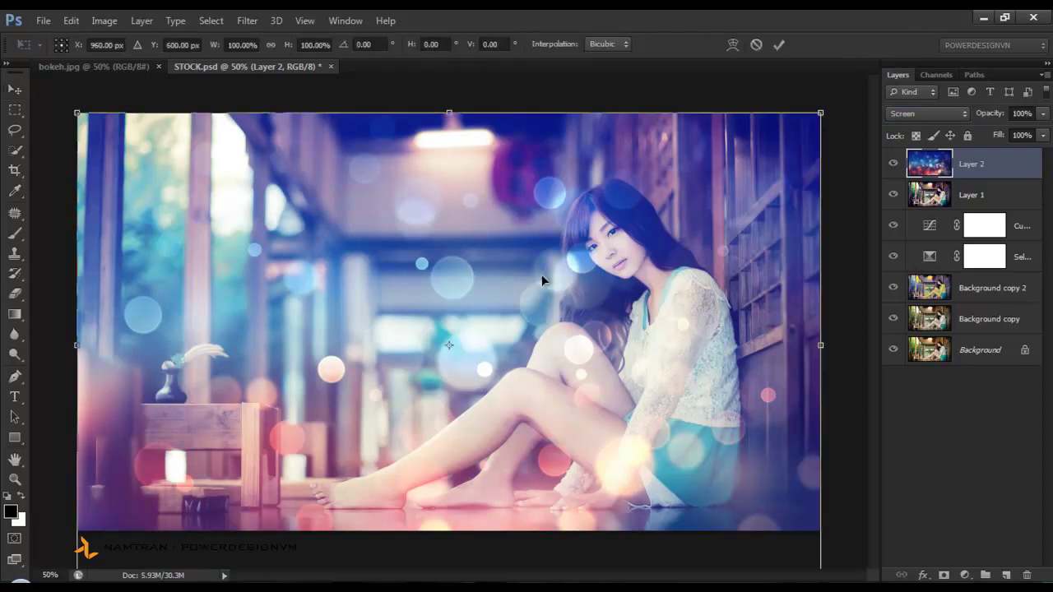
{"action": "right_click", "coordinate": [575, 308]}
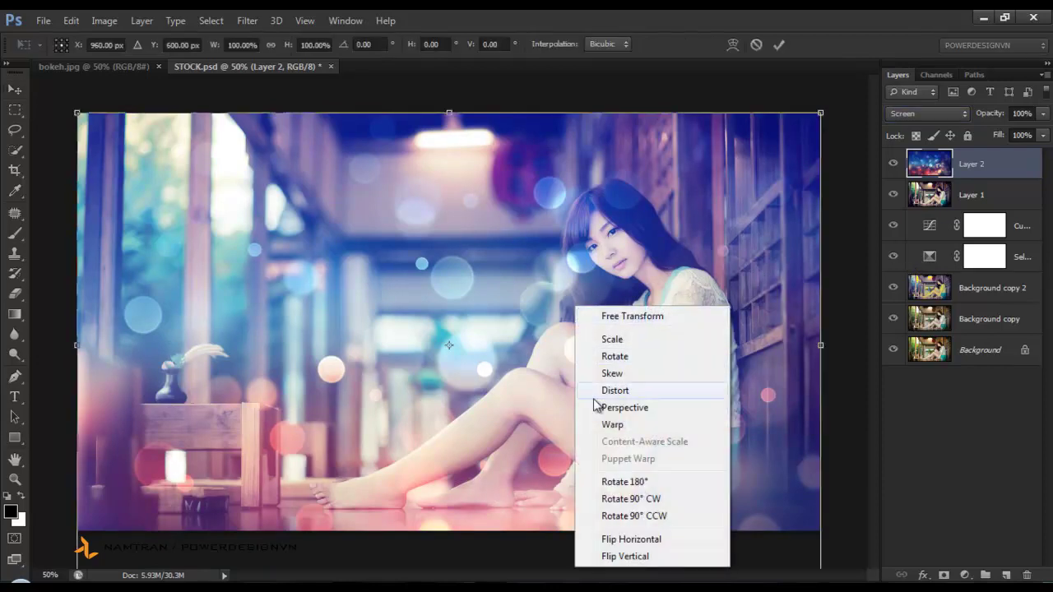
{"action": "left_click", "coordinate": [682, 562]}
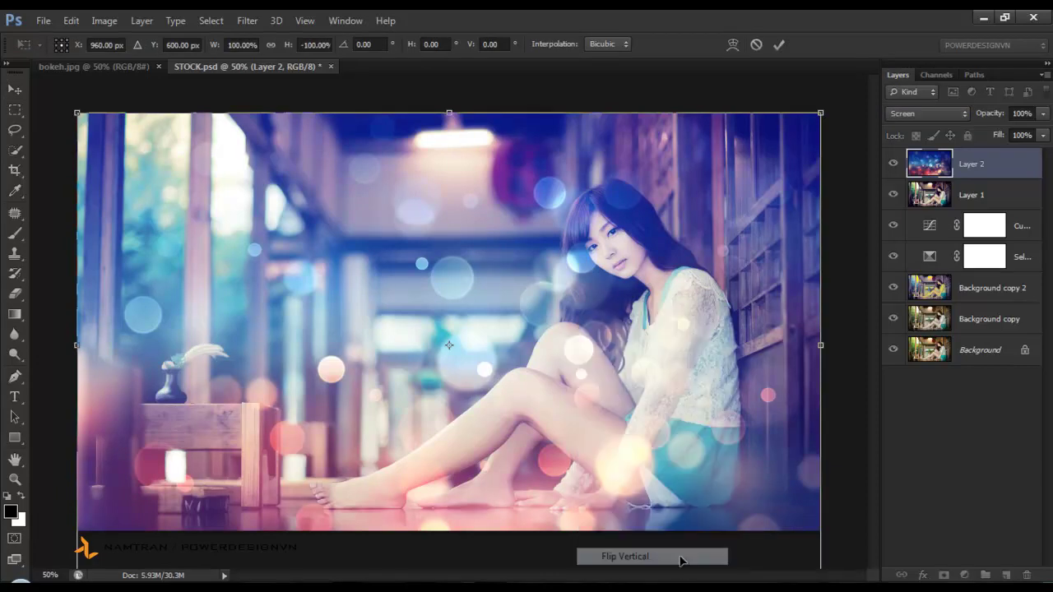
{"action": "key", "text": "Return"}
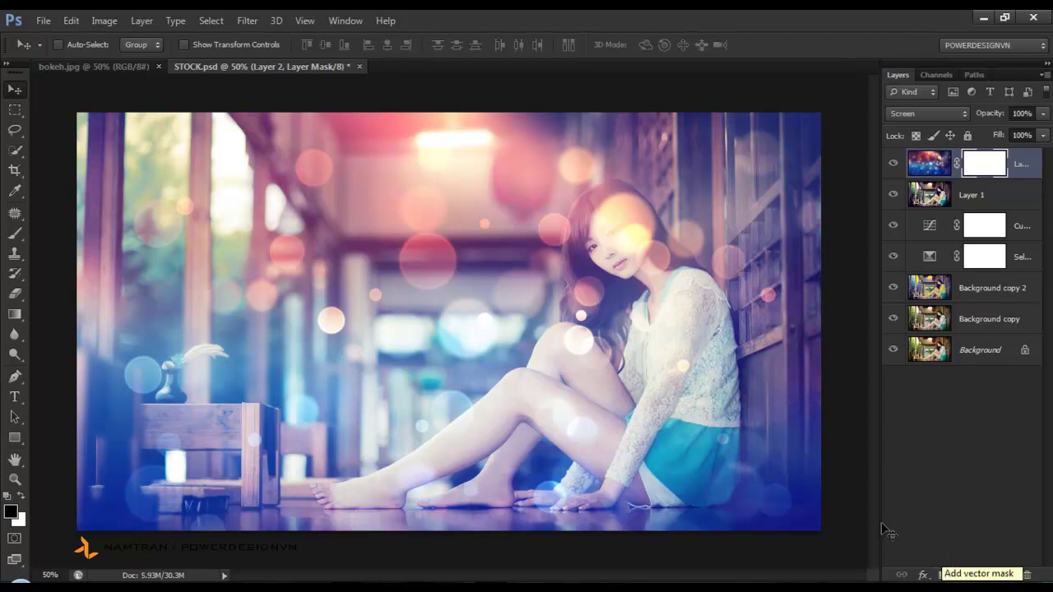
Paint black with a soft 881 px brush on the bokeh mask over the woman and the bottom edge.
{"action": "left_click", "coordinate": [15, 234]}
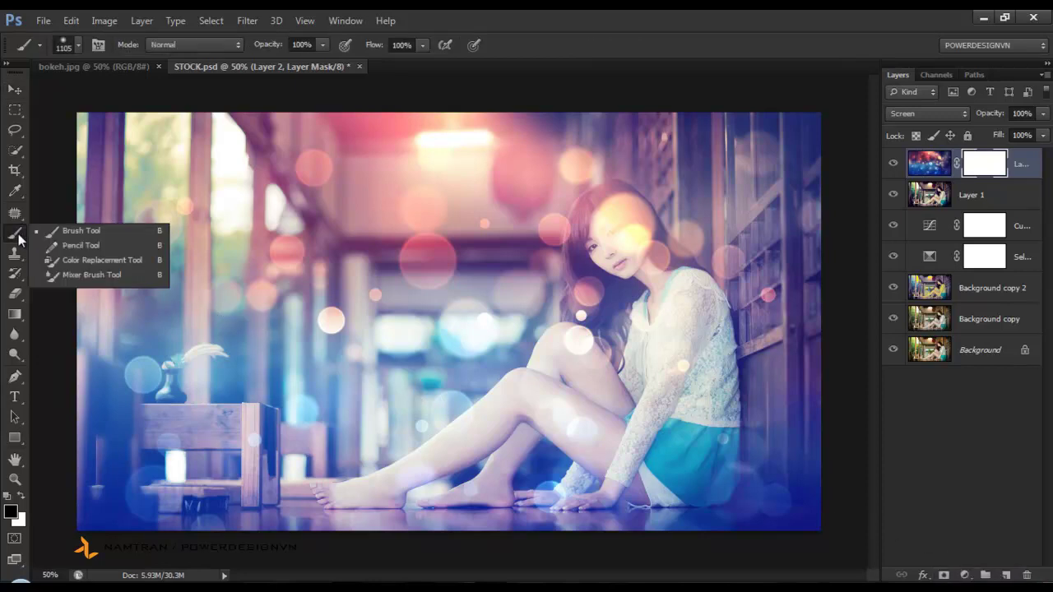
{"action": "left_click", "coordinate": [89, 232]}
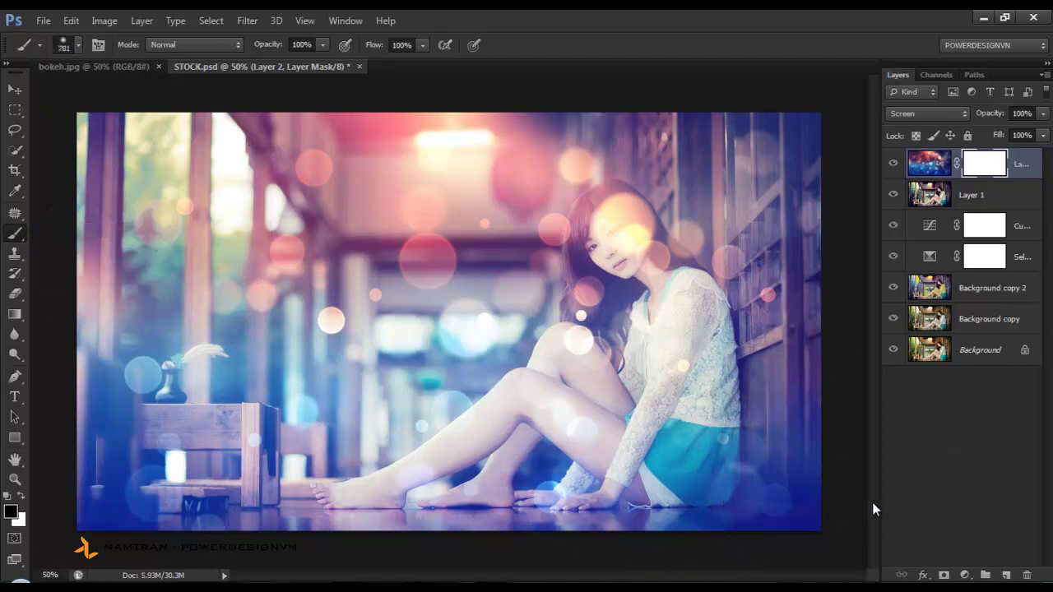
{"action": "mouse_move", "coordinate": [834, 494]}
{"action": "left_mouse_down"}
{"action": "mouse_move", "coordinate": [370, 506]}
{"action": "mouse_move", "coordinate": [94, 559]}
{"action": "left_mouse_up"}
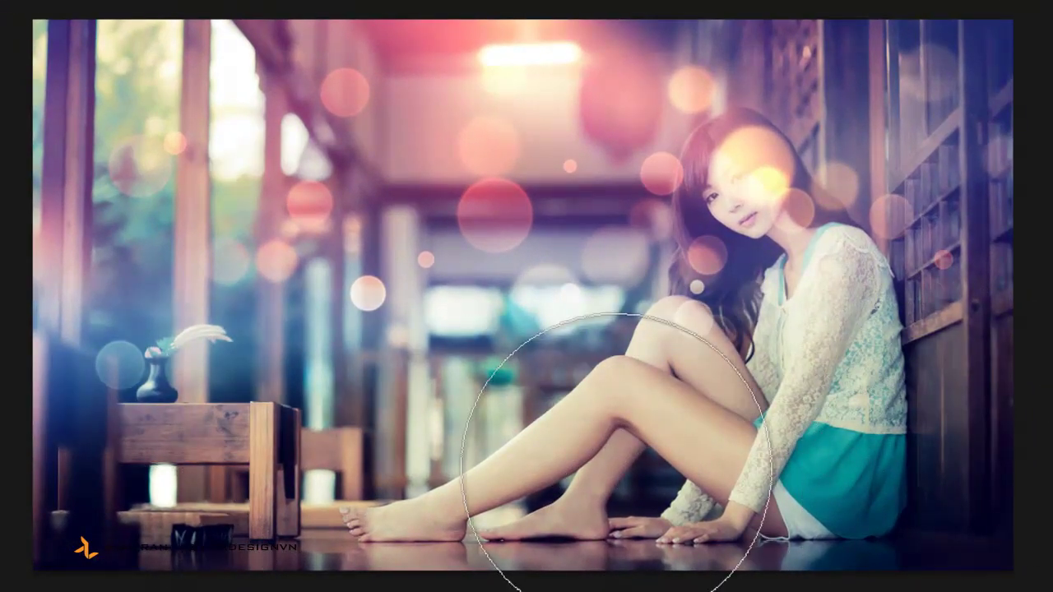
{"action": "mouse_move", "coordinate": [616, 469]}
{"action": "left_mouse_down"}
{"action": "mouse_move", "coordinate": [1012, 329]}
{"action": "mouse_move", "coordinate": [987, 304]}
{"action": "mouse_move", "coordinate": [214, 588]}
{"action": "left_mouse_up"}
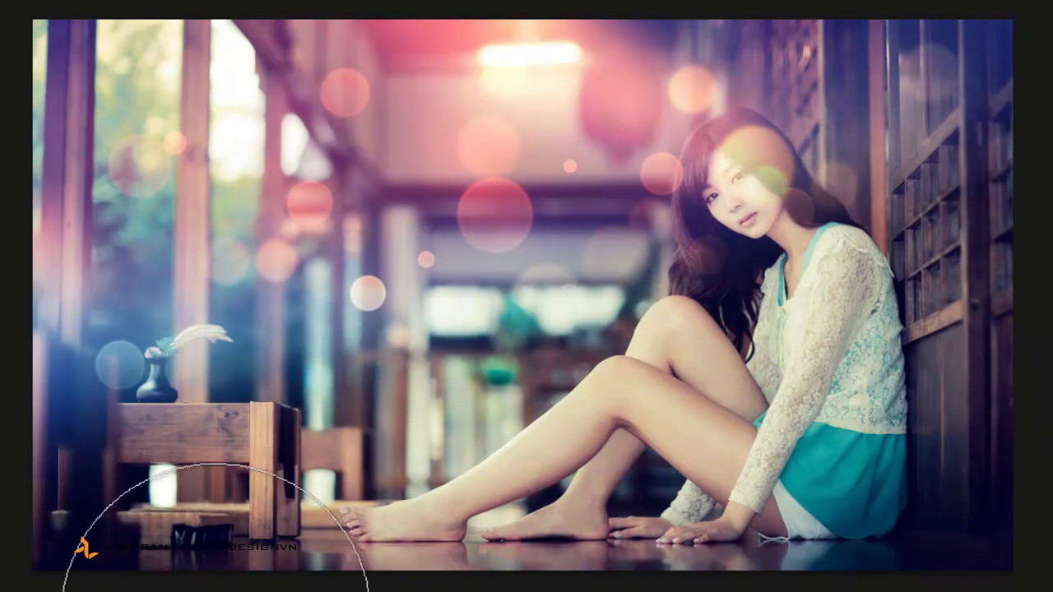
{"action": "left_click_drag", "start_coordinate": [675, 470], "coordinate": [719, 456]}
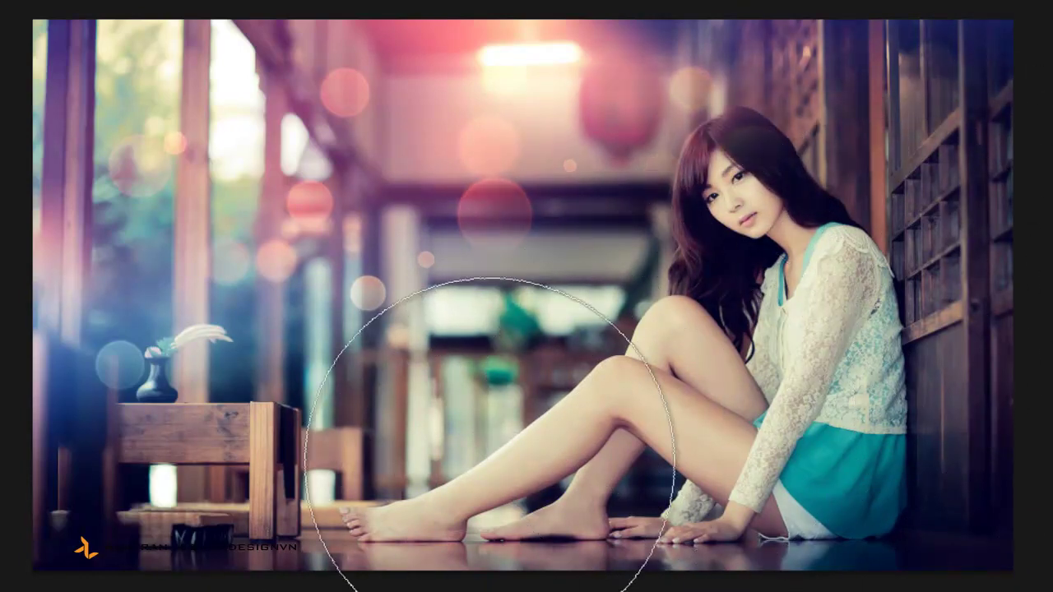
{"action": "mouse_move", "coordinate": [490, 436]}
{"action": "left_mouse_down"}
{"action": "mouse_move", "coordinate": [252, 562]}
{"action": "mouse_move", "coordinate": [118, 565]}
{"action": "mouse_move", "coordinate": [8, 494]}
{"action": "mouse_move", "coordinate": [336, 535]}
{"action": "mouse_move", "coordinate": [271, 549]}
{"action": "mouse_move", "coordinate": [4, 473]}
{"action": "mouse_move", "coordinate": [288, 531]}
{"action": "left_mouse_up"}
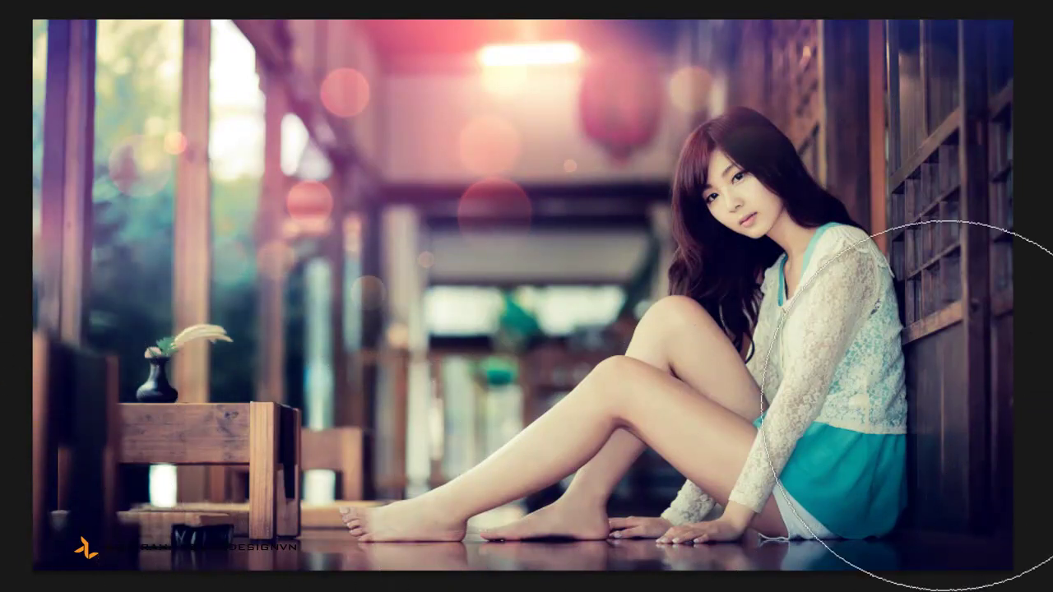